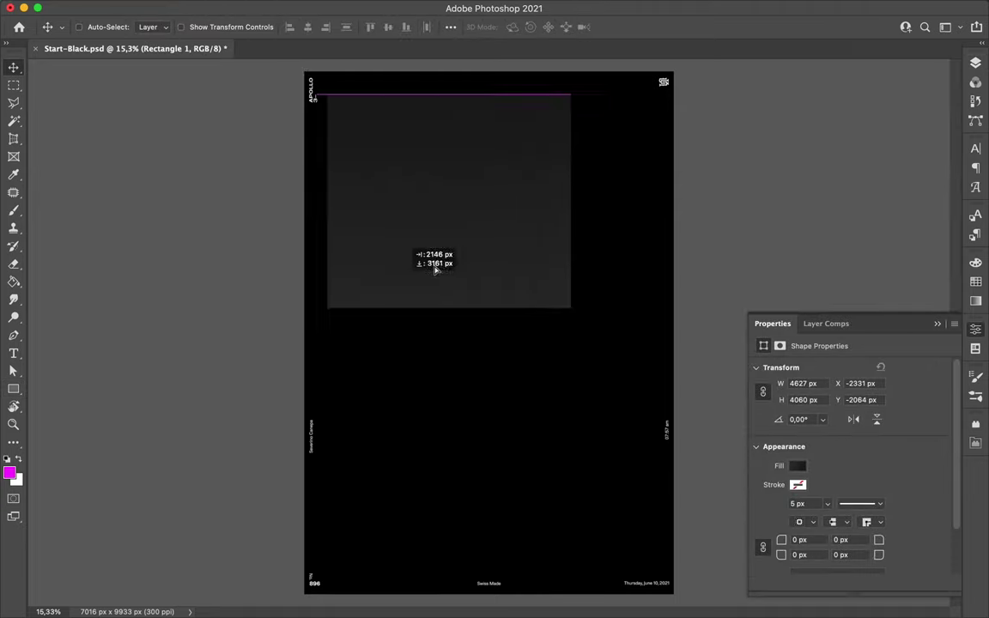
# Scale the grey base rectangle to fill the whole canvas.
pyautogui.hotkey('ctrl', 't')
pyautogui.press('Return')
pyautogui.click(810, 137)
# Draw the large inset panel rectangle and centre it horizontally on the poster.
pyautogui.hotkey('ctrl', 'shift', 'alt', 'n')
pyautogui.press('u')
pyautogui.moveTo(418, 209); pyautogui.dragTo(636, 530)
pyautogui.press('v')
pyautogui.click(450, 26)
pyautogui.click(409, 66)
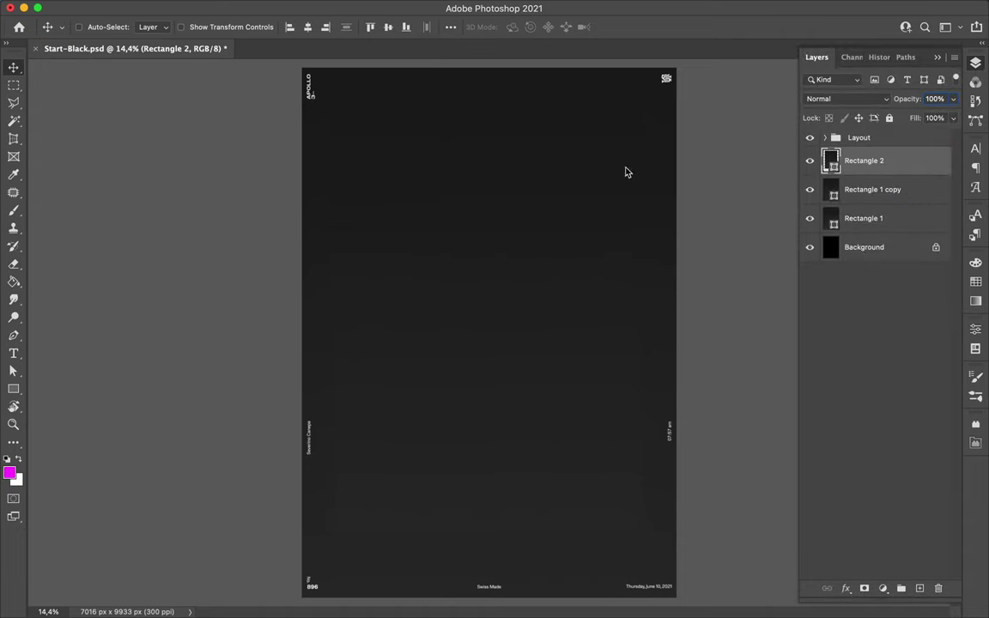
# Paint shadows, add a bottom strip rectangle, and Gaussian-blur the shadow beneath Rectangle 3.
pyautogui.press('b')
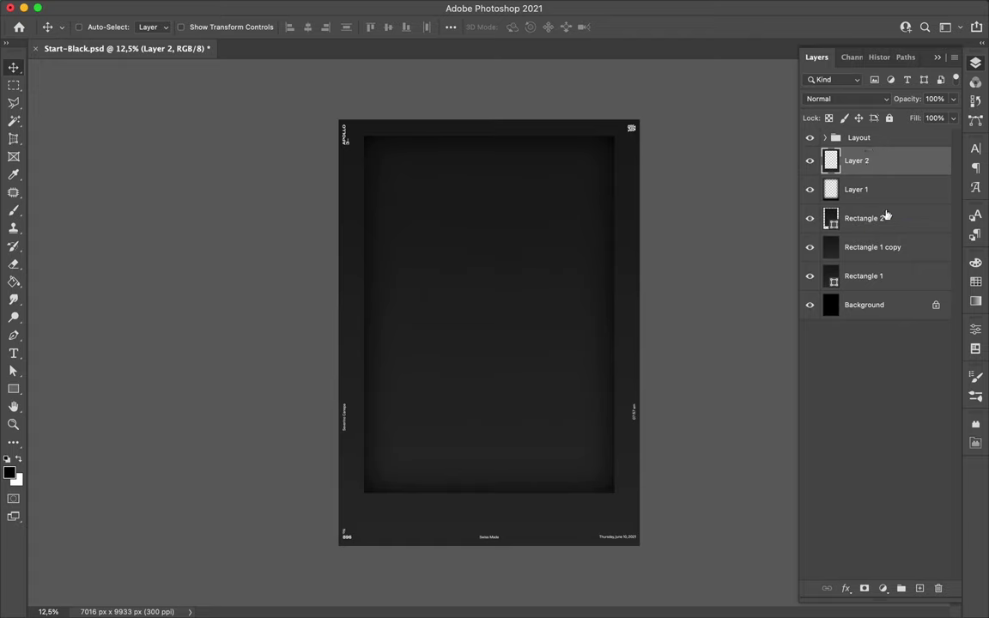
pyautogui.press('u')
pyautogui.moveTo(137, 488); pyautogui.dragTo(533, 531)
pyautogui.hotkey('ctrl', 't')
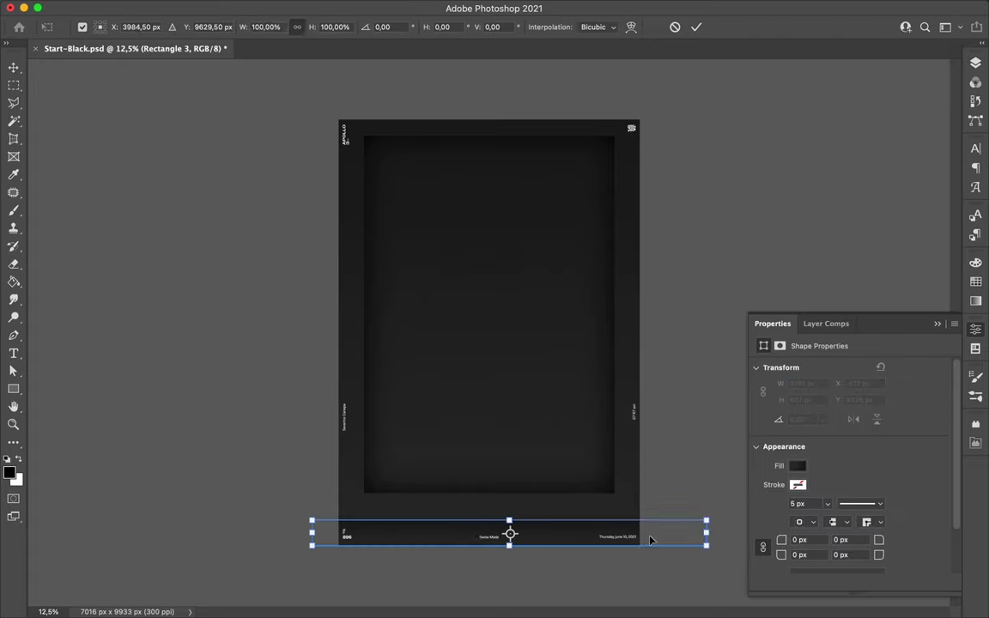
pyautogui.click(338, 31)
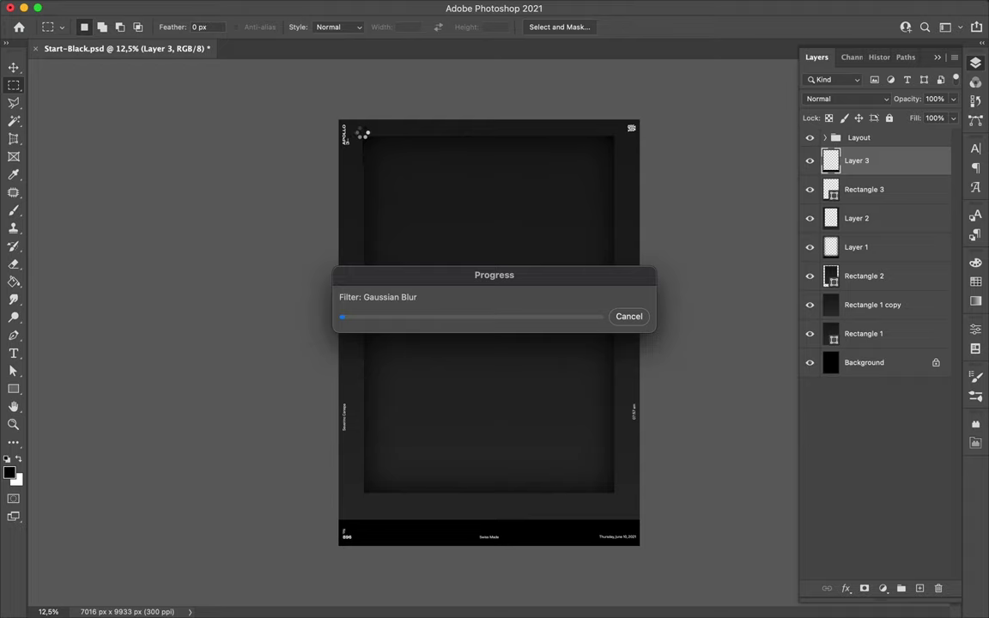
pyautogui.hotkey('ctrl', '[')
# Draw a Pen triangle in the bottom-left, then paint and Gaussian-blur its shadow.
pyautogui.press('p')
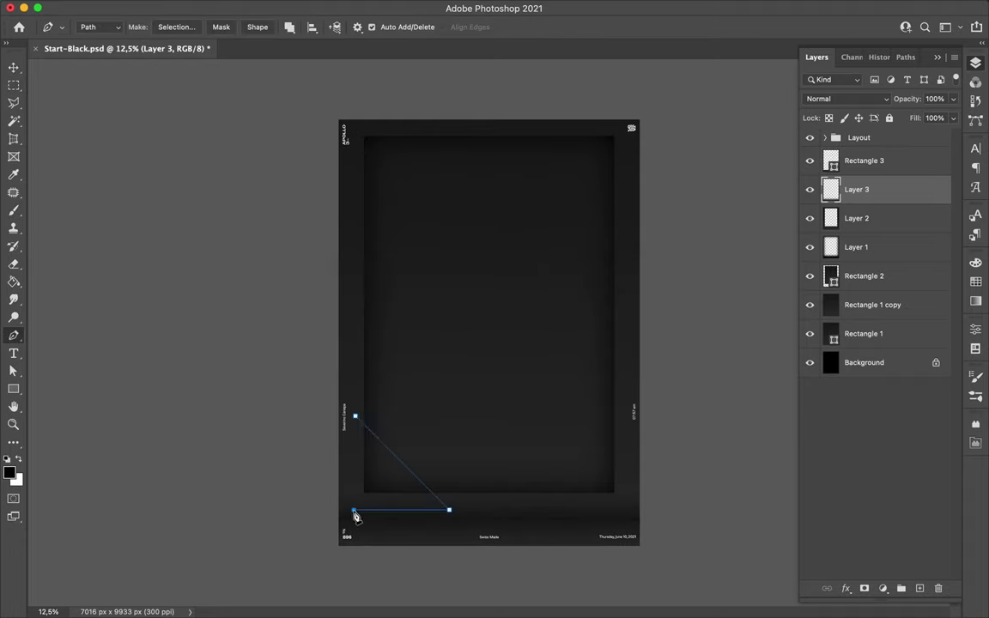
pyautogui.moveTo(857, 189); pyautogui.dragTo(857, 276)
pyautogui.keyDown('ctrl'); pyautogui.click(830, 276); pyautogui.keyUp('ctrl')
pyautogui.press('b')
pyautogui.press('m')
pyautogui.click(421, 8)
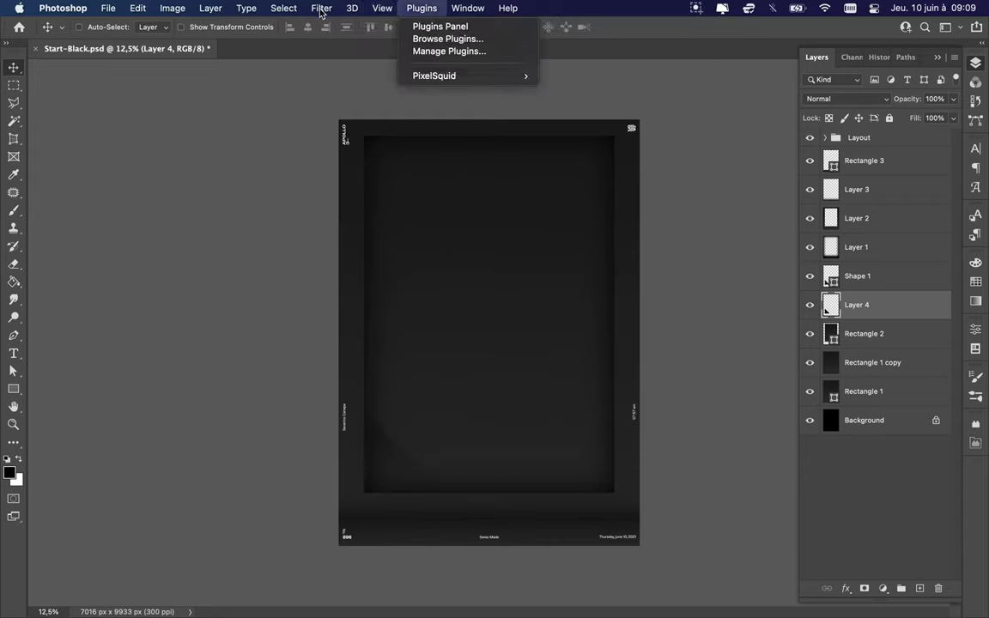
pyautogui.hotkey('ctrl', 'f')
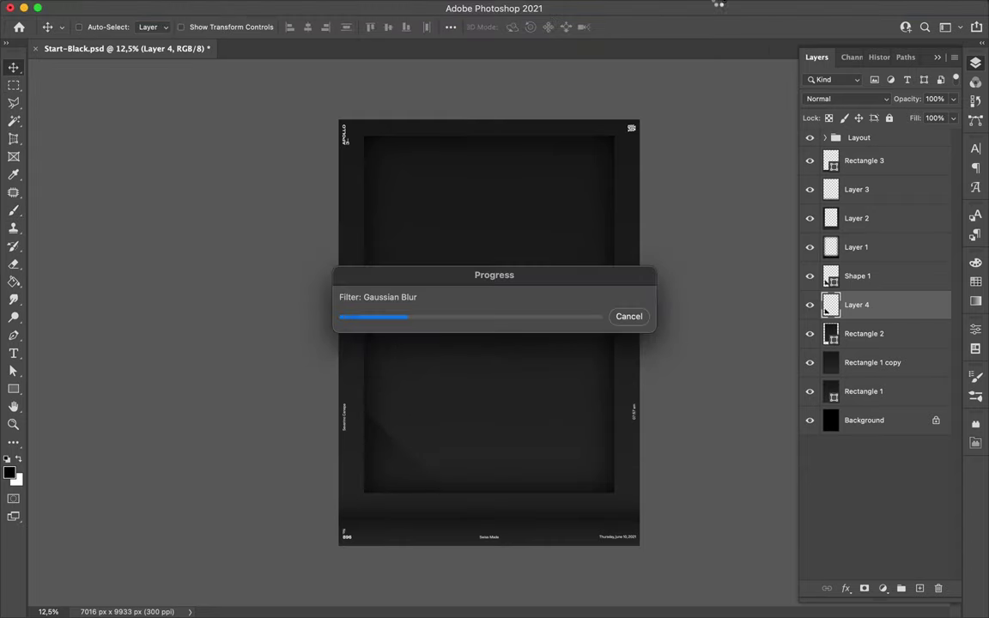
# Duplicate the triangle with its shadow, rotate it -90°, and move it bottom-right.
pyautogui.keyDown('ctrl'); pyautogui.keyDown('shift'); pyautogui.click(396, 473); pyautogui.keyUp('shift'); pyautogui.keyUp('ctrl')
pyautogui.hotkey('ctrl', 'j')
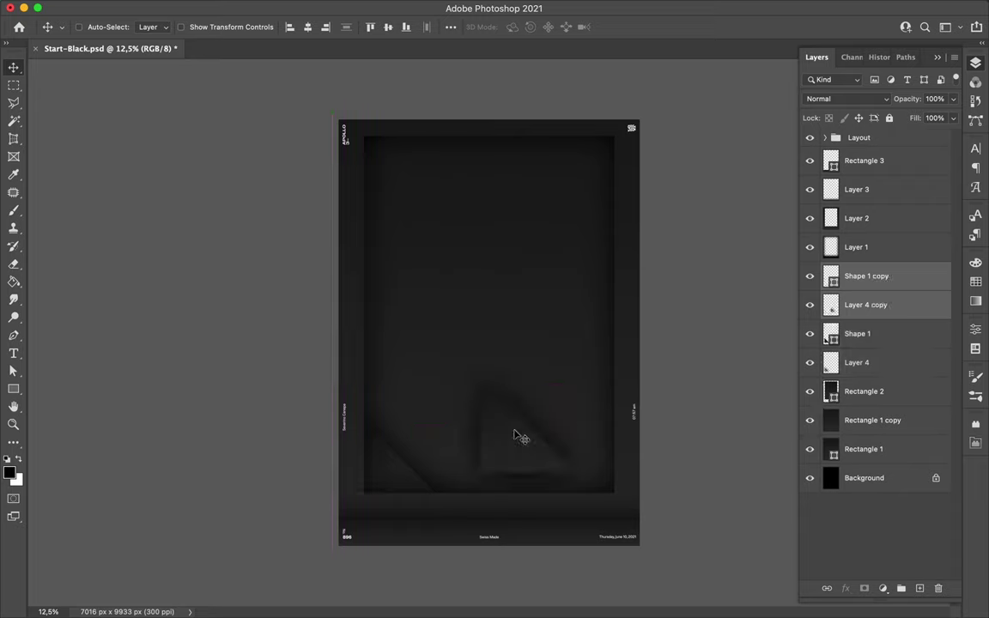
pyautogui.hotkey('ctrl', 't')
pyautogui.moveTo(615, 350); pyautogui.dragTo(450, 344)
pyautogui.moveTo(532, 434); pyautogui.dragTo(596, 490)
pyautogui.press('Return')
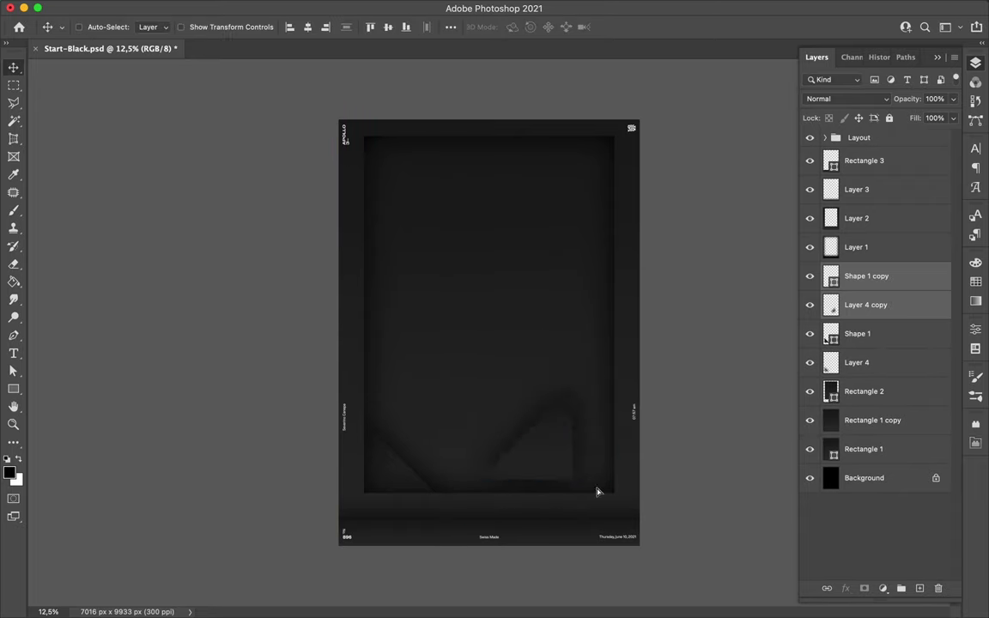
# Move the copies above Layer 2, merge them, and reposition the triangle copy.
pyautogui.moveTo(868, 284); pyautogui.dragTo(854, 221)
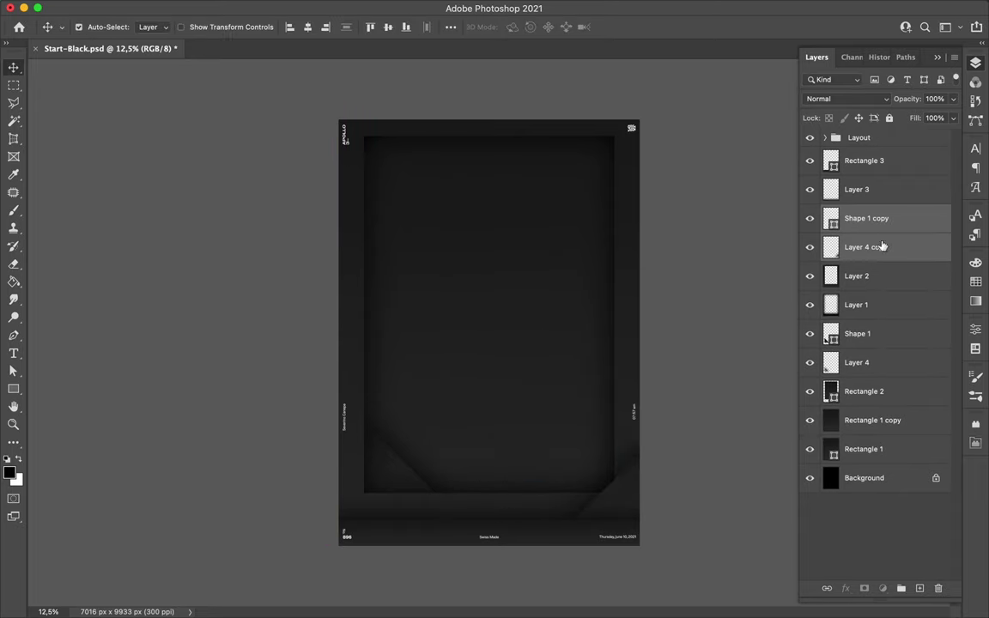
pyautogui.hotkey('ctrl', 'e')
pyautogui.moveTo(601, 507); pyautogui.dragTo(634, 536)
pyautogui.press('p')
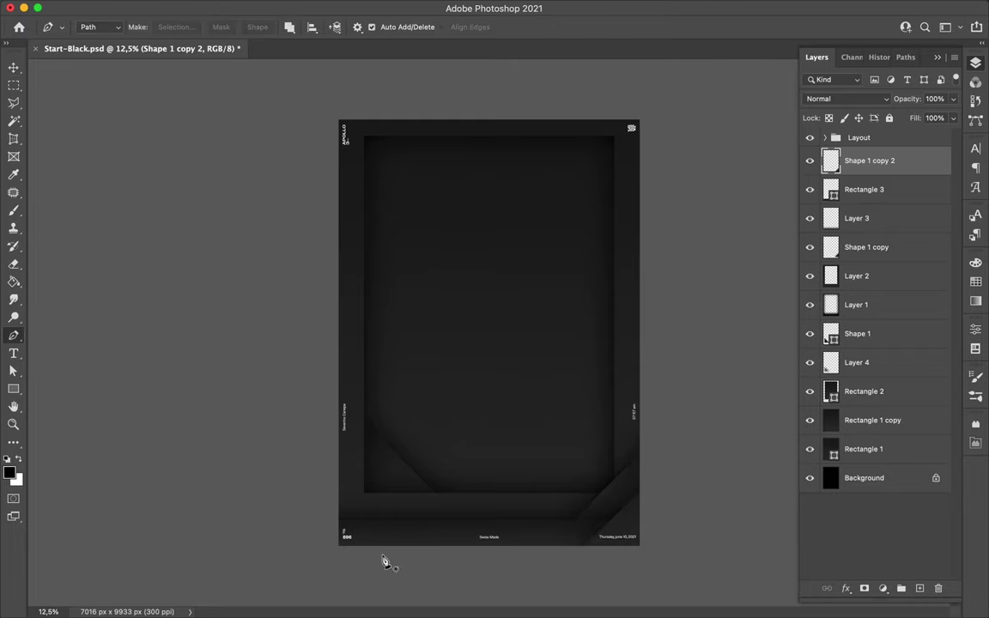
# Create the Shape 2 diagonal band with a painted black shadow on Layer 5 beneath it.
pyautogui.press('v')
pyautogui.moveTo(859, 160)
pyautogui.mouseDown()
pyautogui.moveTo(863, 331)
pyautogui.moveTo(863, 267)
pyautogui.mouseUp()
pyautogui.hotkey('ctrl', 'alt', 'shift', 'n')
pyautogui.press('b')
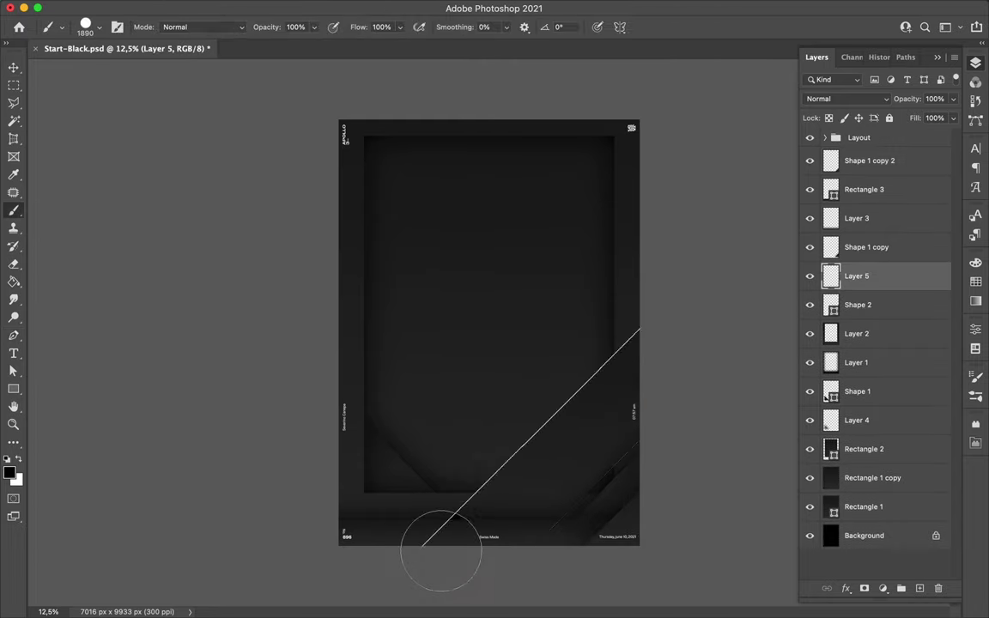
pyautogui.moveTo(441, 551); pyautogui.dragTo(529, 353)
pyautogui.press('m')
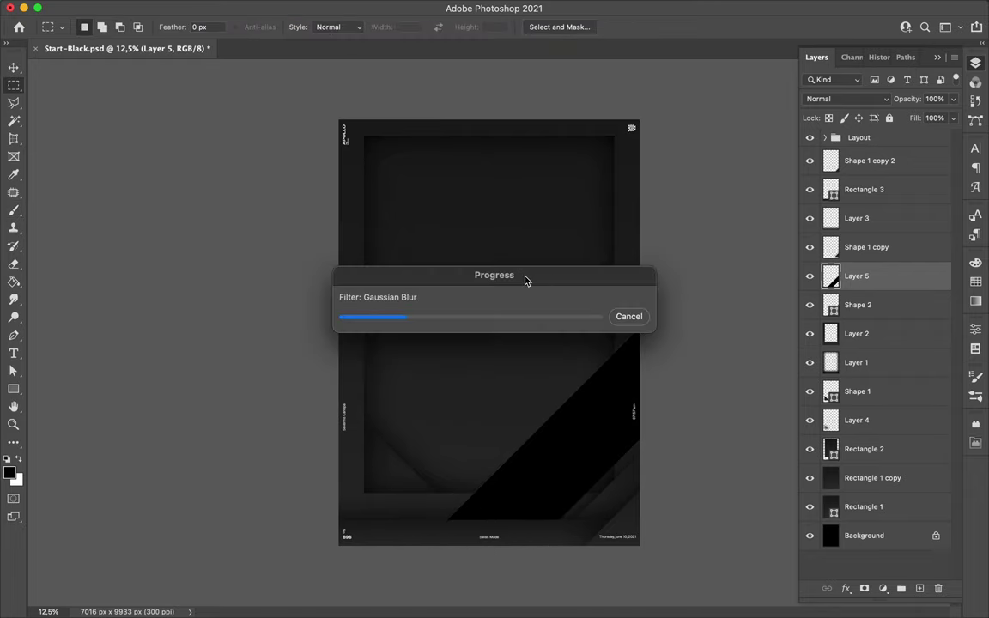
pyautogui.moveTo(858, 276); pyautogui.dragTo(859, 308)
# Alt-drag the band and shadow upward, merge the copies, and duplicate the band again.
pyautogui.press('v')
pyautogui.keyDown('shift'); pyautogui.click(545, 422); pyautogui.keyUp('shift')
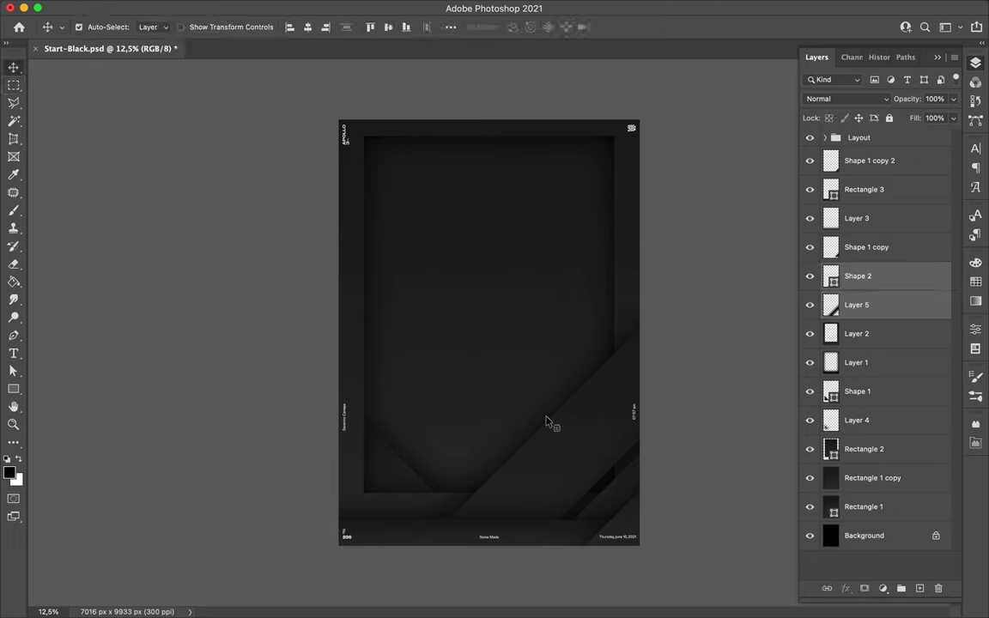
pyautogui.moveTo(539, 397); pyautogui.dragTo(558, 378)
pyautogui.hotkey('ctrl', '[')
pyautogui.hotkey('ctrl', '[')
pyautogui.hotkey('ctrl', '[')
pyautogui.hotkey('ctrl', '[')
pyautogui.hotkey('ctrl', '[')
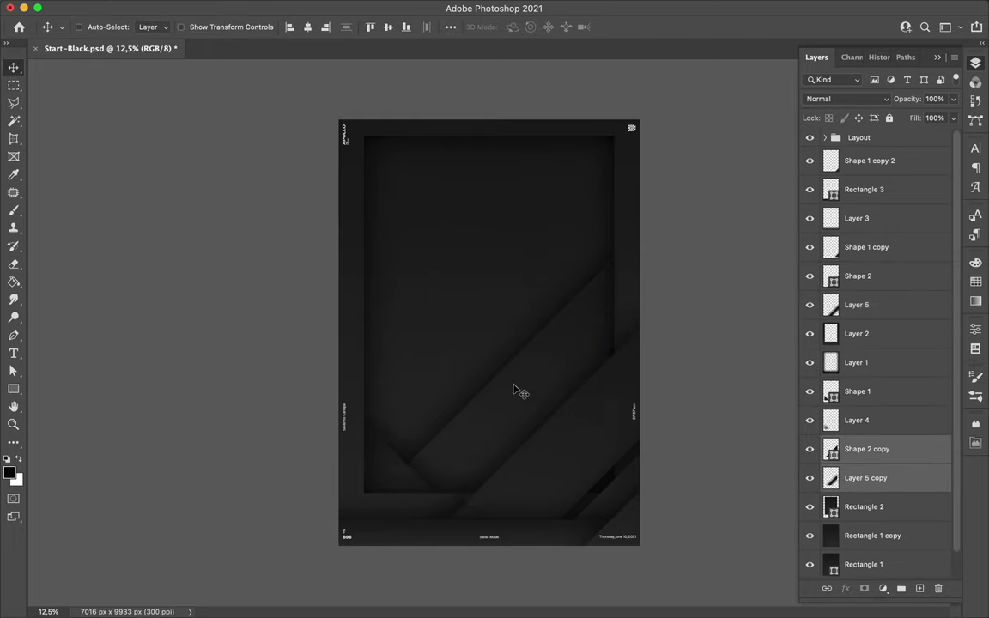
pyautogui.hotkey('ctrl', 'e')
pyautogui.hotkey('ctrl', '+')
pyautogui.hotkey('ctrl', '+')
pyautogui.hotkey('ctrl', '+')
pyautogui.hotkey('ctrl', '0')
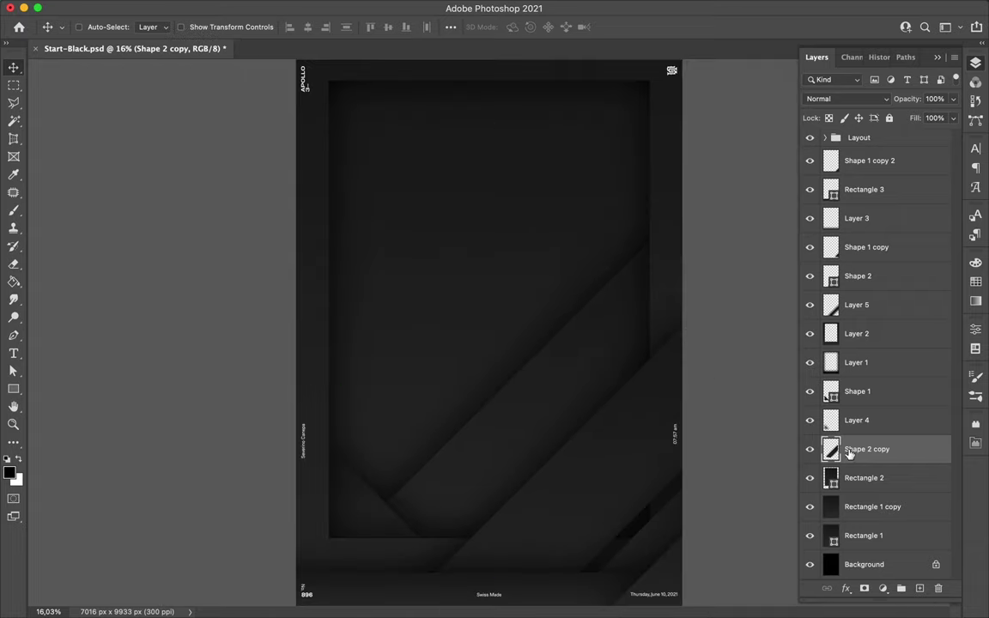
pyautogui.hotkey('ctrl', 'j')
# Slide the band copy, then draw a circle and enlarge it toward the upper left.
pyautogui.moveTo(593, 434); pyautogui.dragTo(584, 408)
pyautogui.press('u')
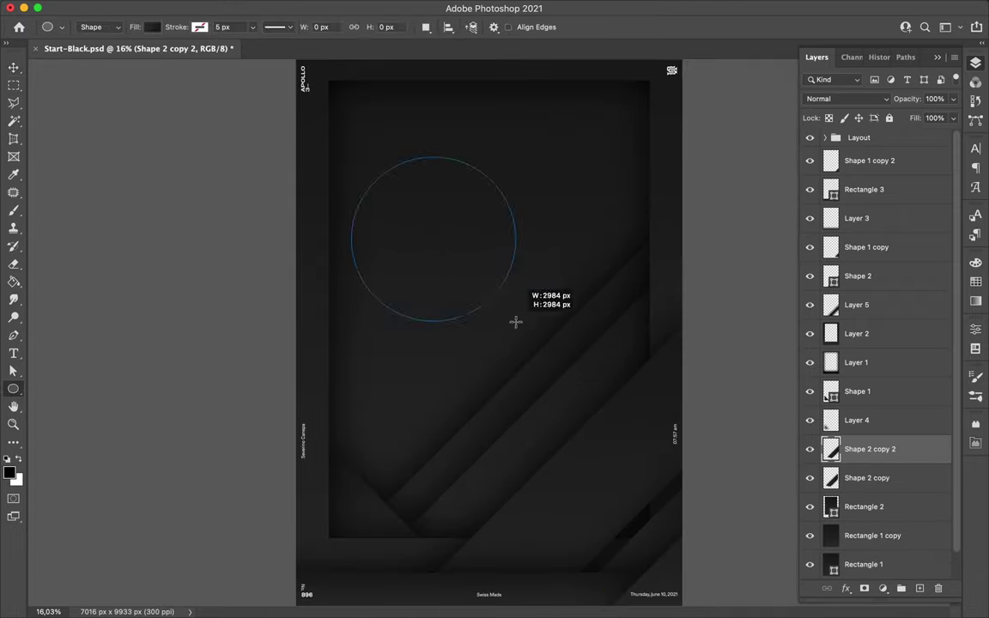
pyautogui.moveTo(496, 317); pyautogui.dragTo(521, 304)
pyautogui.press('v')
pyautogui.hotkey('ctrl', 't')
pyautogui.moveTo(379, 291); pyautogui.dragTo(410, 271)
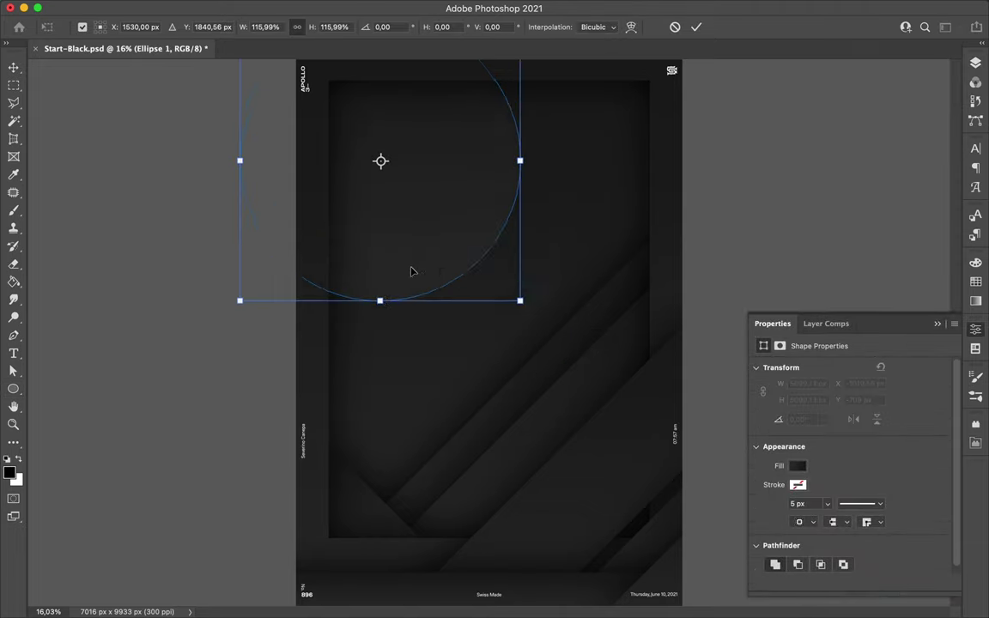
pyautogui.press('Return')
# Reshape the circle's anchors to pull its top into the poster's top-left corner.
pyautogui.press('a')
pyautogui.press('p')
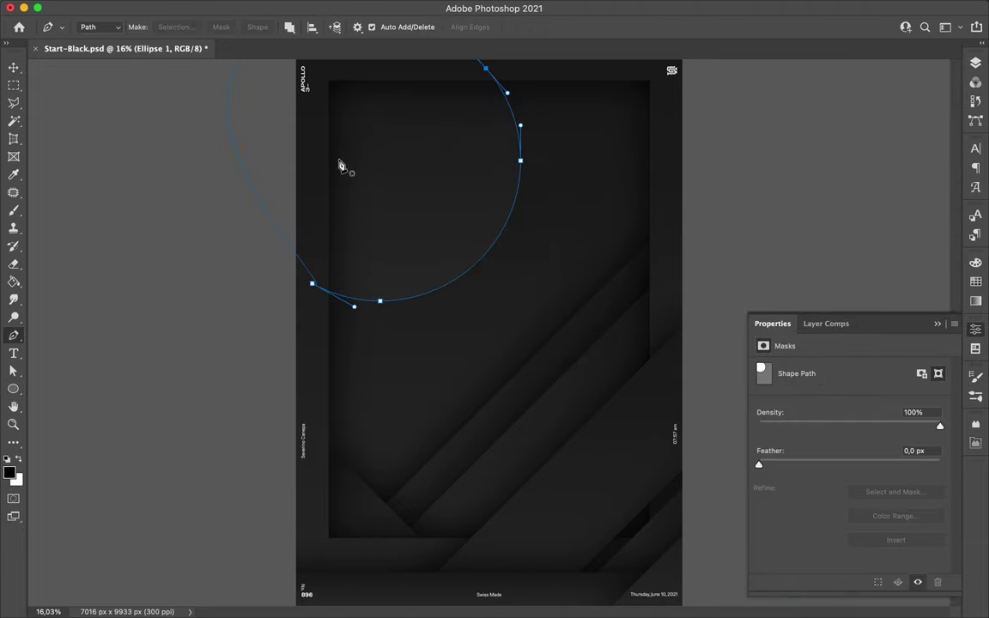
pyautogui.press('a')
pyautogui.moveTo(275, 152); pyautogui.dragTo(328, 93)
pyautogui.moveTo(450, 102)
pyautogui.mouseDown()
pyautogui.moveTo(464, 77)
pyautogui.moveTo(356, 118)
pyautogui.mouseUp()
pyautogui.scroll(-2, 419, 97)
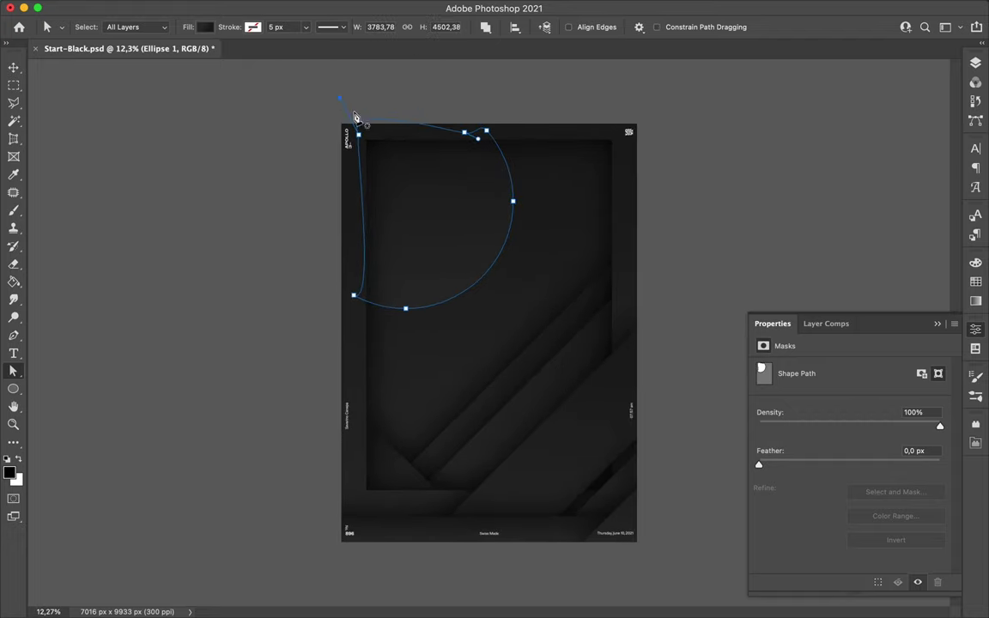
pyautogui.click(349, 110)
# Paint a blurred shadow inside the circle on new Layer 6.
pyautogui.click(976, 62)
pyautogui.scroll(-2, 859, 301)
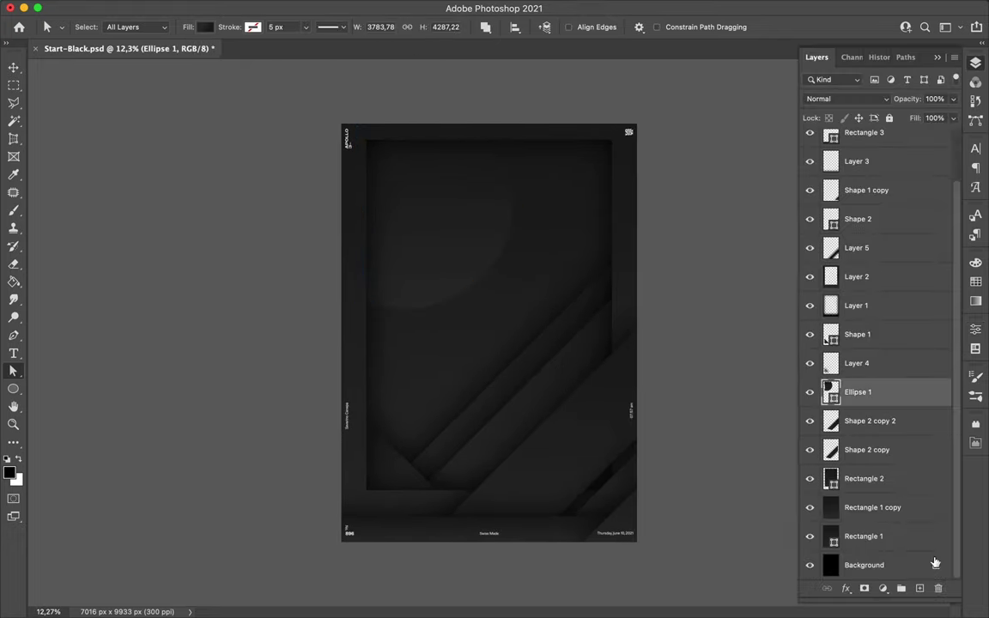
pyautogui.click(856, 420)
pyautogui.keyDown('super'); pyautogui.click(830, 427); pyautogui.keyUp('super')
pyautogui.press('b')
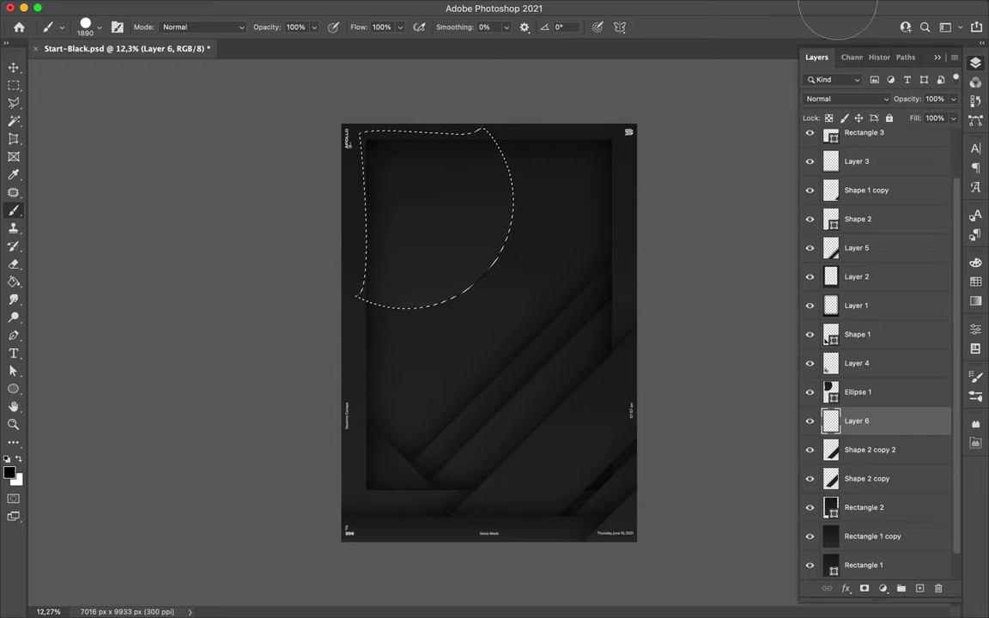
pyautogui.click(438, 269)
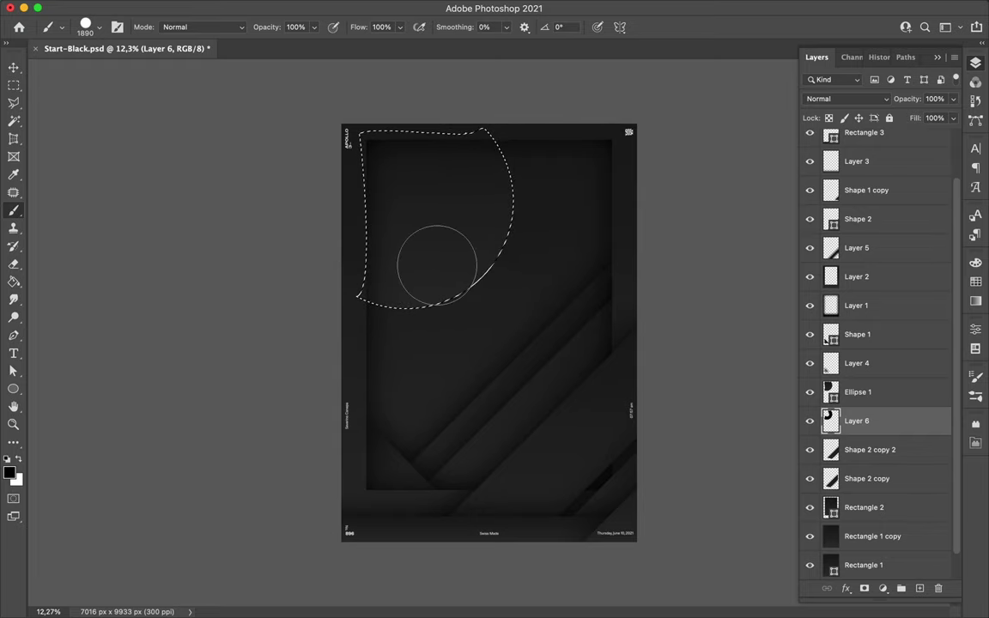
pyautogui.click(321, 9)
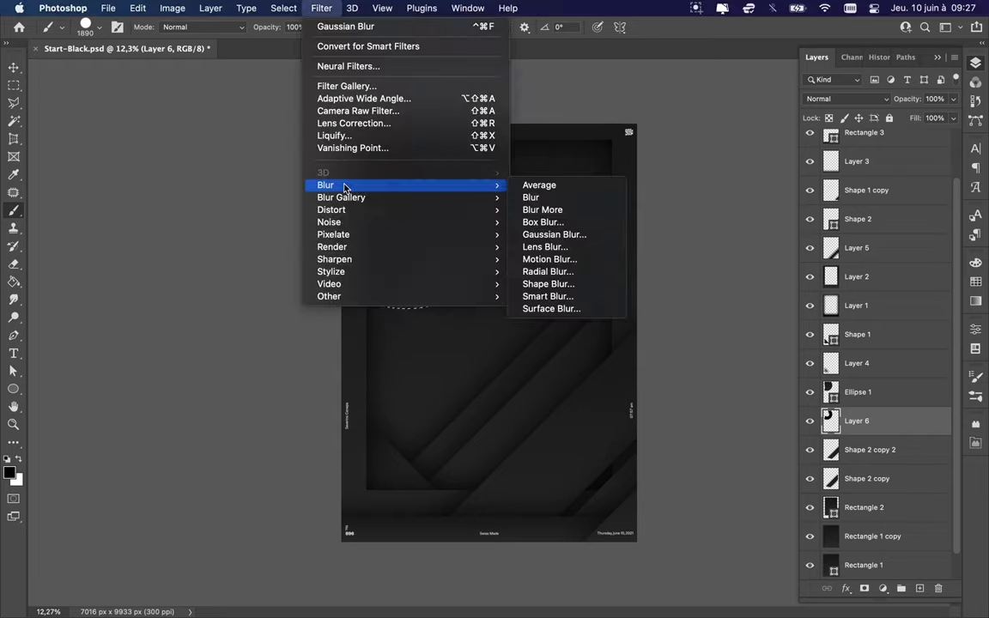
pyautogui.press('Escape')
pyautogui.press('v')
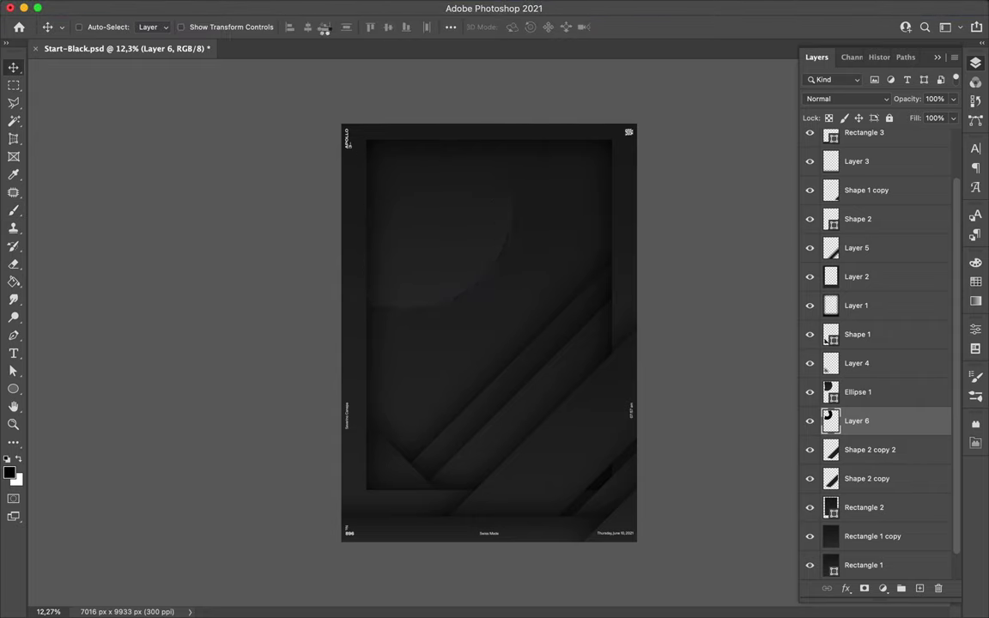
# Alt-drag a concentric arc copy and place the tall Rectangle 4 strip on the panel.
pyautogui.moveTo(468, 214)
pyautogui.mouseDown()
pyautogui.moveTo(391, 162)
pyautogui.moveTo(372, 160)
pyautogui.mouseUp()
pyautogui.press('u')
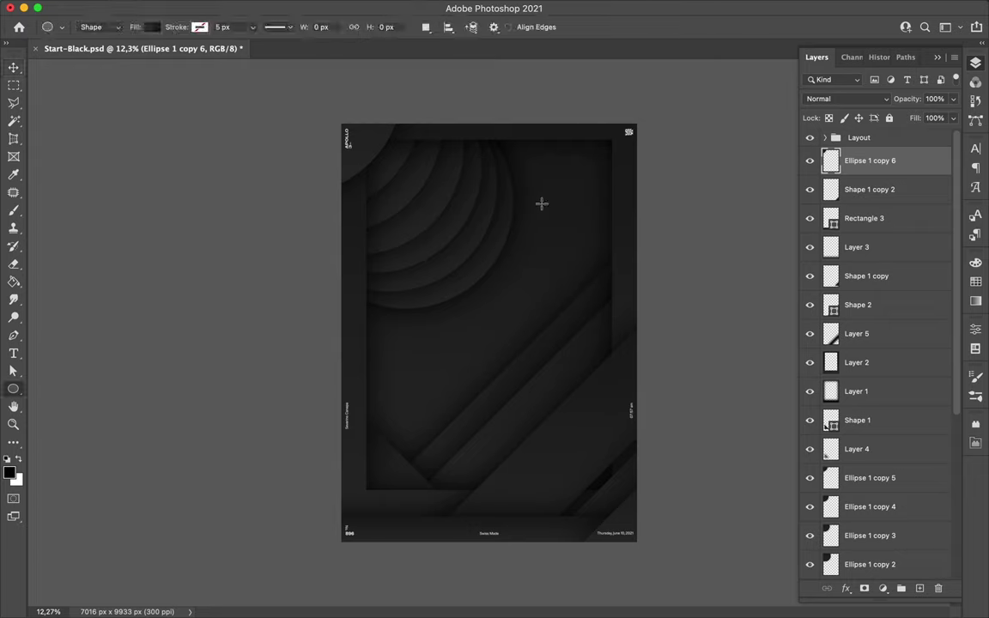
pyautogui.moveTo(581, 135); pyautogui.dragTo(524, 508)
pyautogui.press('v')
pyautogui.moveTo(585, 183); pyautogui.dragTo(548, 380)
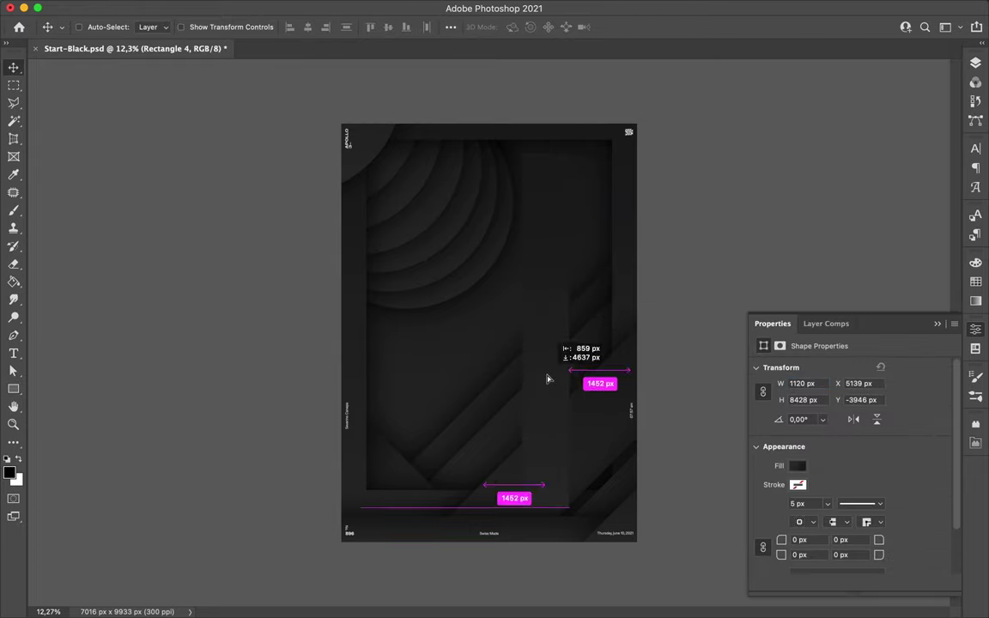
# Paint a Gaussian-blurred black shadow for Rectangle 4 and place it beneath the strip.
pyautogui.keyDown('ctrl'); pyautogui.click(831, 189); pyautogui.keyUp('ctrl')
pyautogui.hotkey('ctrl', 'shift', 'alt', 'n')
pyautogui.press('b')
pyautogui.moveTo(576, 176); pyautogui.dragTo(545, 481)
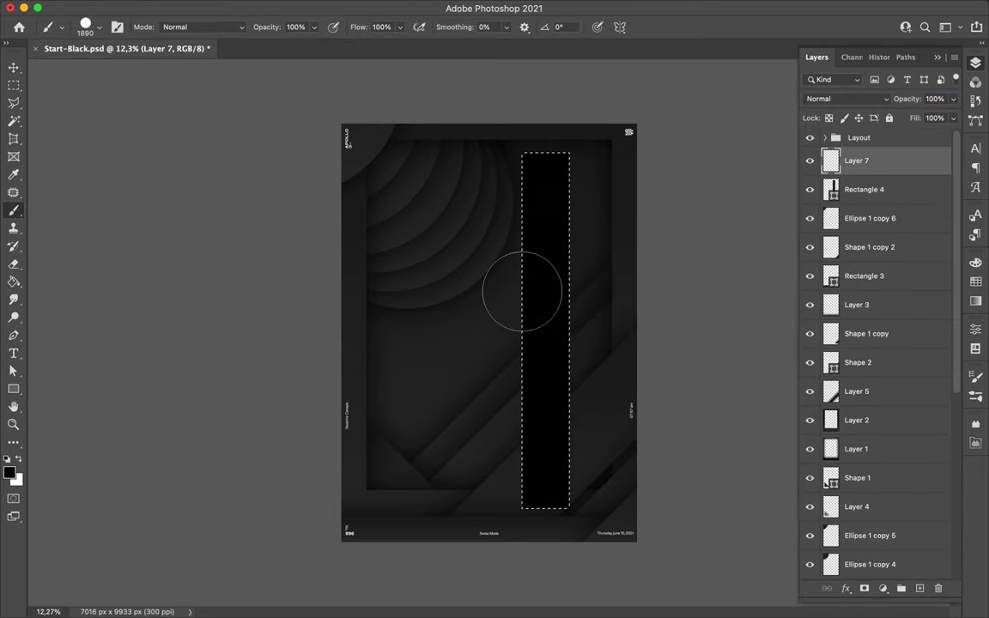
pyautogui.hotkey('ctrl', 'd')
pyautogui.press('m')
pyautogui.click(321, 8)
pyautogui.click(361, 28)
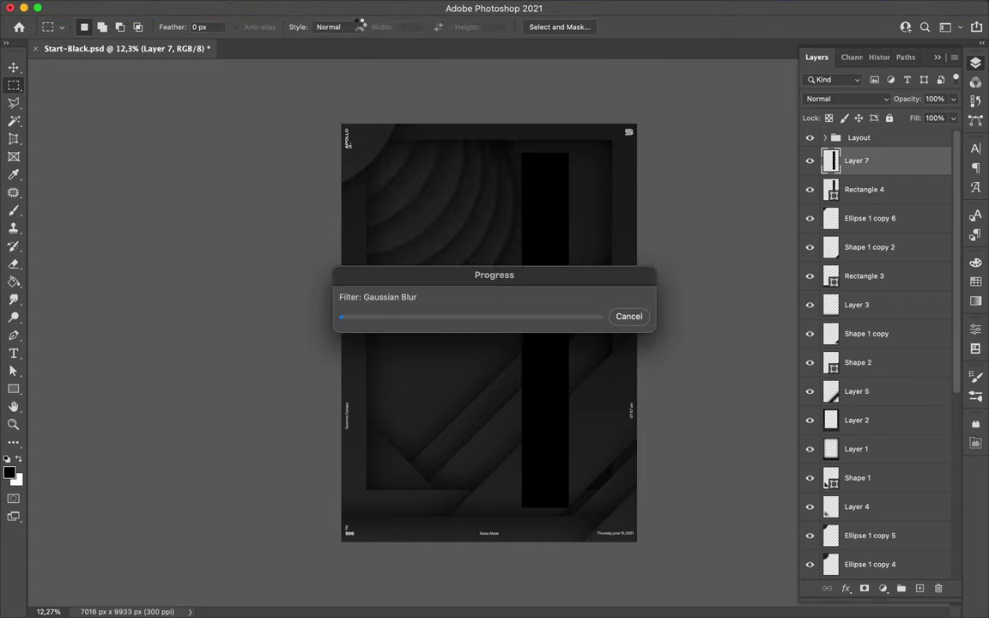
pyautogui.moveTo(872, 189)
pyautogui.mouseDown()
pyautogui.moveTo(873, 157)
pyautogui.moveTo(876, 464)
pyautogui.mouseUp()
# Copy the strip with its shadow sideways, merge the copy, and reorder it.
pyautogui.keyDown('shift'); pyautogui.click(872, 189); pyautogui.keyUp('shift')
pyautogui.press('v')
pyautogui.moveTo(599, 293); pyautogui.dragTo(604, 293)
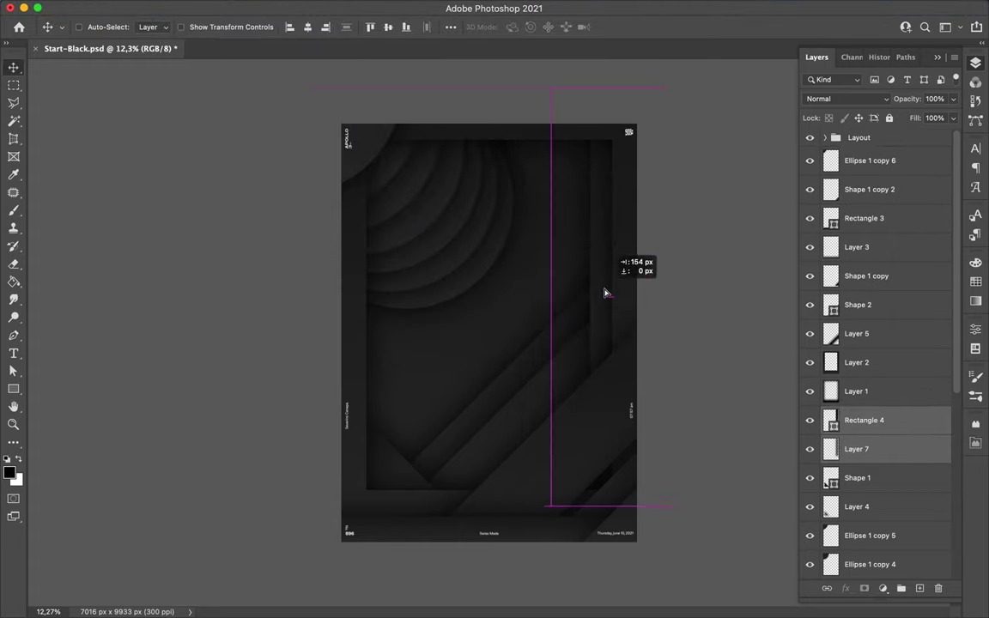
pyautogui.hotkey('ctrl', 'e')
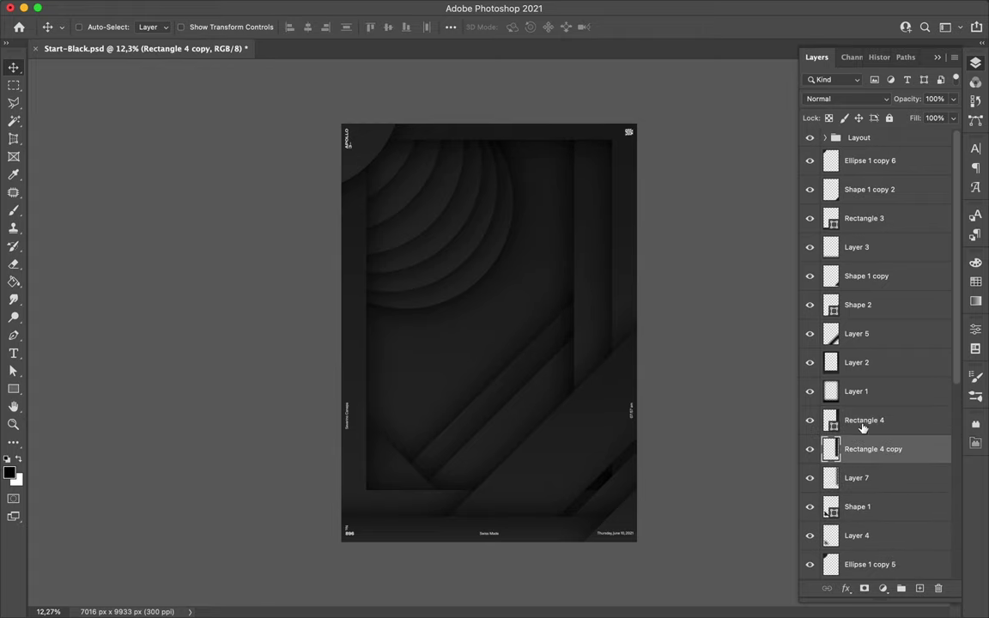
pyautogui.moveTo(853, 419); pyautogui.dragTo(868, 504)
# Add more strip copies, arrange their stacking order, nudge a diagonal band, and draw a thin rectangle.
pyautogui.moveTo(567, 365); pyautogui.dragTo(570, 365)
pyautogui.moveTo(876, 475); pyautogui.dragTo(868, 515)
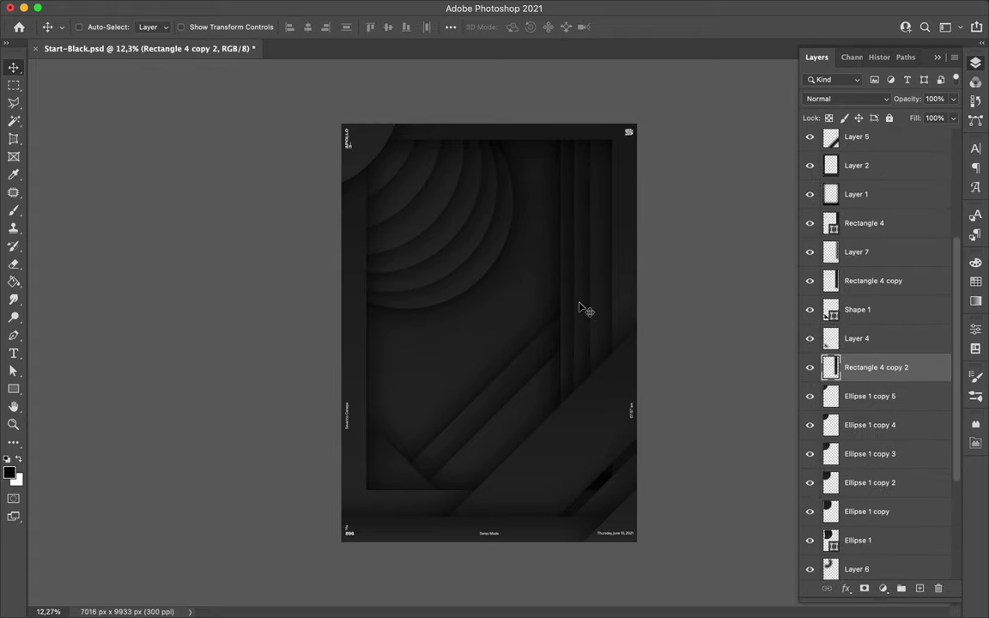
pyautogui.moveTo(875, 364)
pyautogui.mouseDown()
pyautogui.moveTo(850, 455)
pyautogui.moveTo(837, 417)
pyautogui.mouseUp()
pyautogui.keyDown('alt'); pyautogui.moveTo(550, 296); pyautogui.dragTo(558, 296); pyautogui.keyUp('alt')
pyautogui.moveTo(859, 421); pyautogui.dragTo(848, 491)
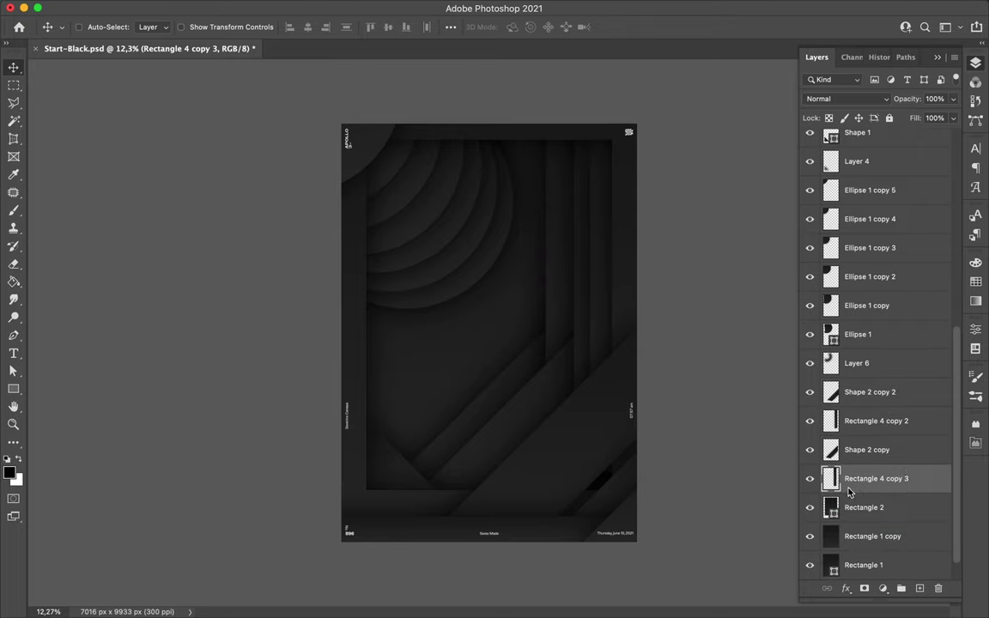
pyautogui.moveTo(526, 398); pyautogui.dragTo(507, 429)
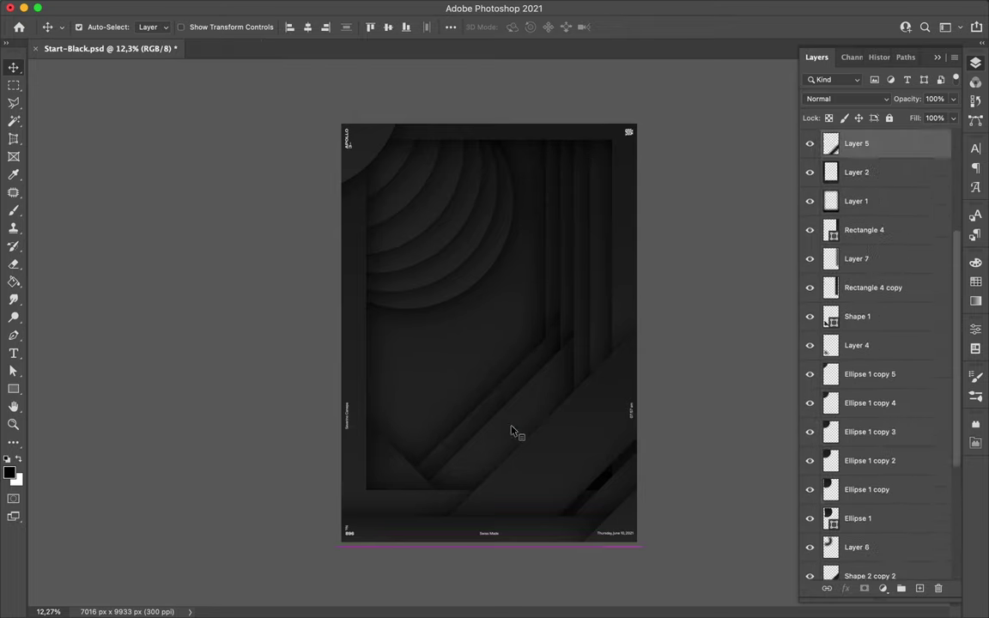
pyautogui.press('u')
pyautogui.moveTo(452, 249); pyautogui.dragTo(469, 378)
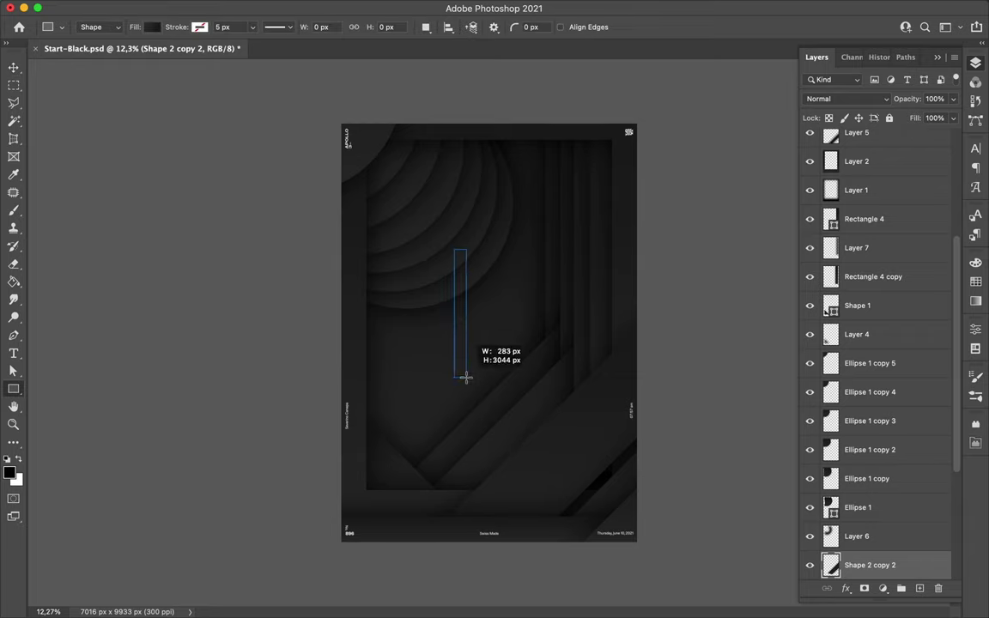
# Fill the new rectangle with a red-to-transparent gradient.
pyautogui.click(152, 26)
pyautogui.doubleClick(64, 211)
pyautogui.doubleClick(237, 211)
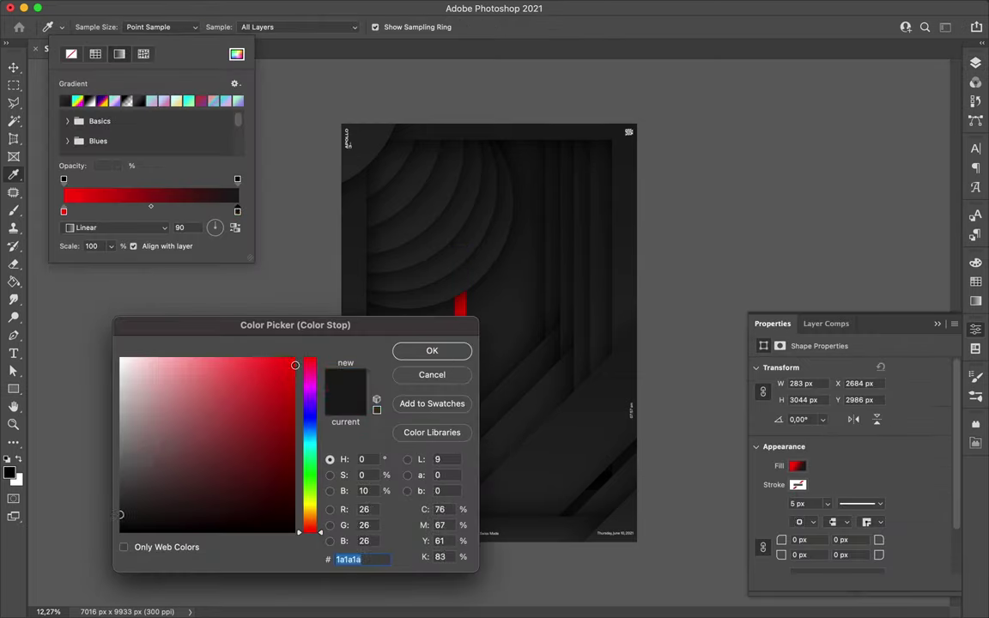
pyautogui.click(430, 348)
pyautogui.click(63, 180)
pyautogui.moveTo(117, 166); pyautogui.dragTo(58, 182)
pyautogui.click(480, 301)
pyautogui.click(494, 254)
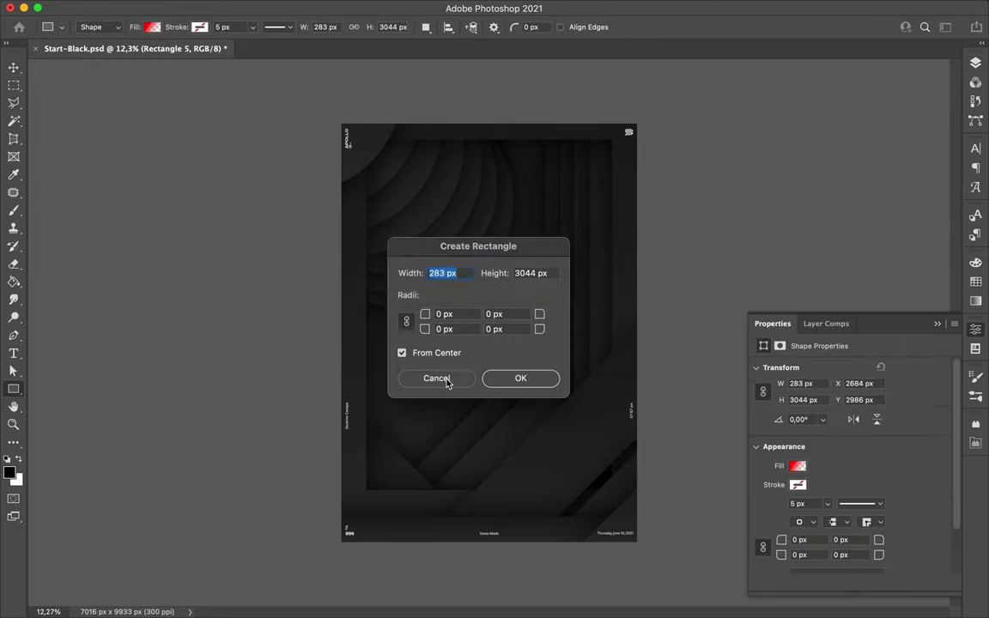
pyautogui.click(436, 380)
# Move the red bar among the strips, add two copies, and reorder them below Layer 1.
pyautogui.press('v')
pyautogui.moveTo(480, 352); pyautogui.dragTo(612, 343)
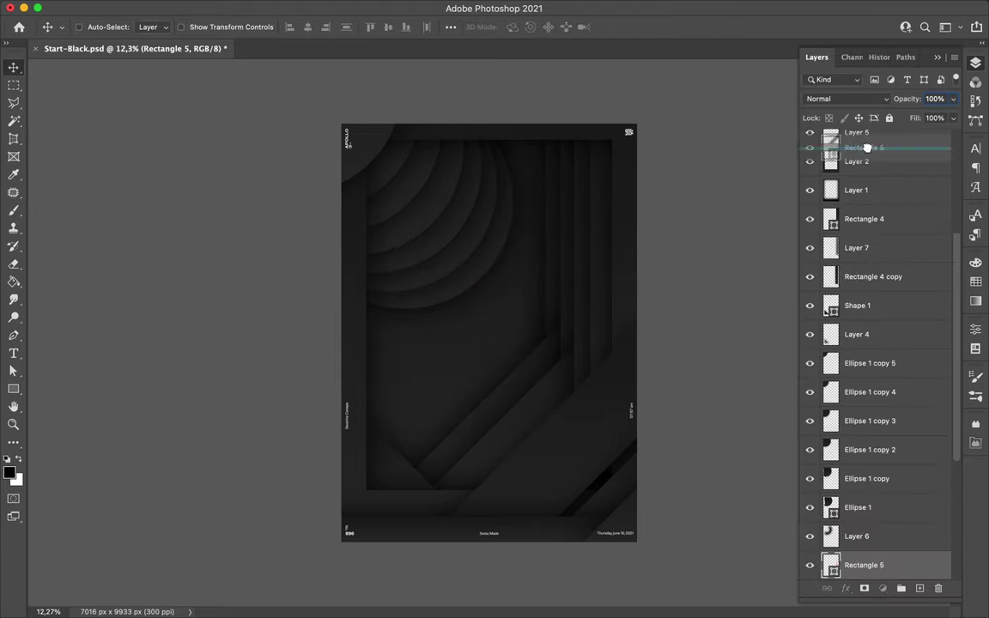
pyautogui.moveTo(864, 362); pyautogui.dragTo(875, 407)
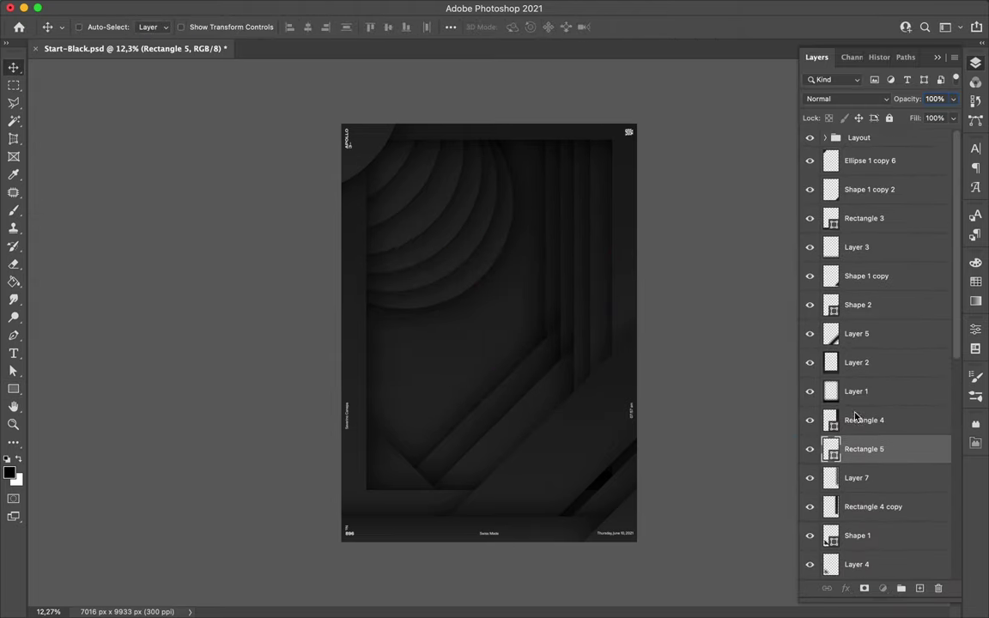
pyautogui.moveTo(609, 342)
pyautogui.mouseDown()
pyautogui.moveTo(589, 366)
pyautogui.moveTo(574, 357)
pyautogui.mouseUp()
pyautogui.moveTo(874, 506); pyautogui.dragTo(857, 348)
pyautogui.moveTo(569, 338); pyautogui.dragTo(554, 327)
pyautogui.scroll(5, 876, 300)
pyautogui.click(812, 300)
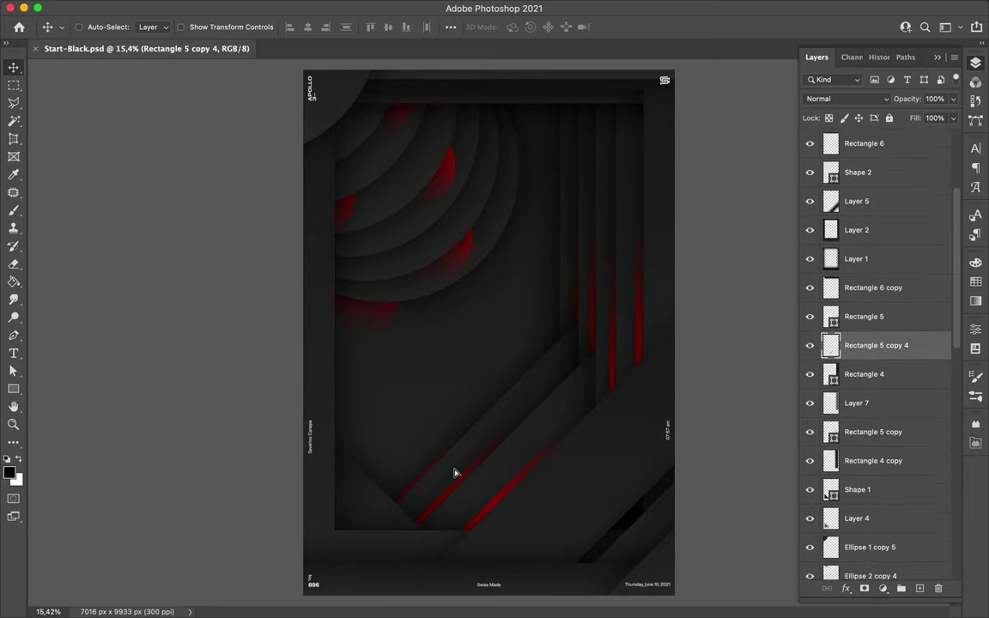
# Duplicate and transform a red bar, placing it below Rectangle 6 at the bottom-left edge.
pyautogui.moveTo(454, 470); pyautogui.dragTo(451, 465)
pyautogui.hotkey('ctrl', 't')
pyautogui.press('Return')
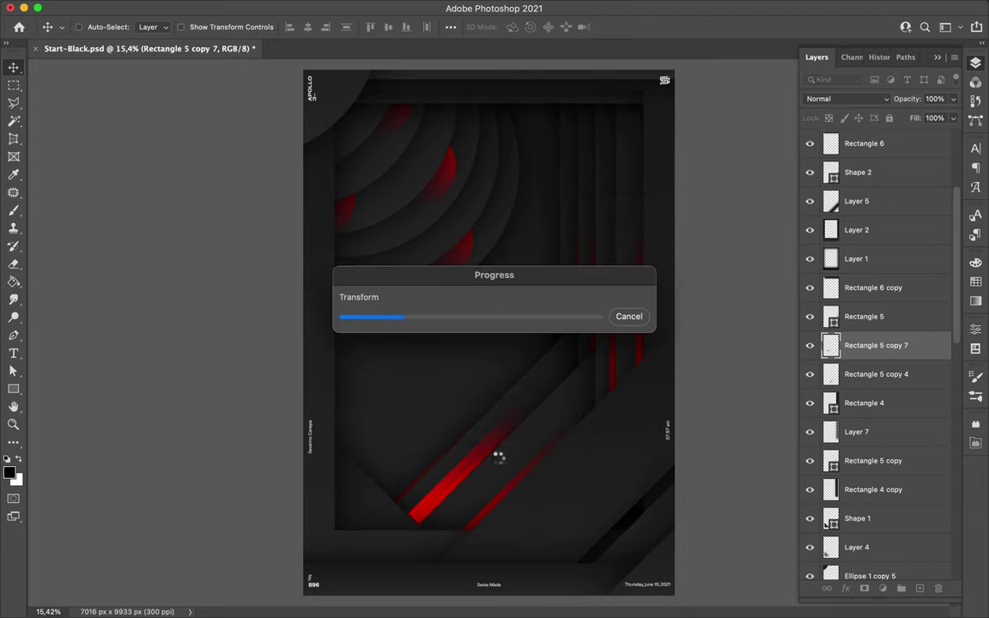
pyautogui.moveTo(867, 345); pyautogui.dragTo(867, 163)
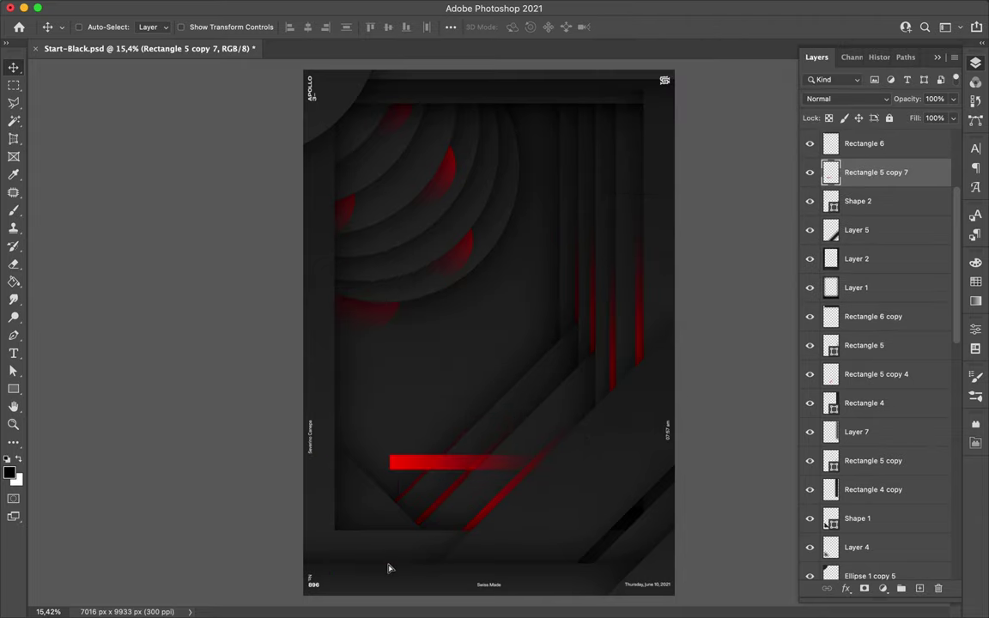
pyautogui.moveTo(397, 562); pyautogui.dragTo(396, 567)
# Duplicate the diagonal band with its shadow twice and copy the Rectangle 6 band.
pyautogui.click(859, 518)
pyautogui.keyDown('shift'); pyautogui.click(858, 547); pyautogui.keyUp('shift')
pyautogui.moveTo(859, 532); pyautogui.dragTo(869, 342)
pyautogui.moveTo(389, 501)
pyautogui.mouseDown()
pyautogui.moveTo(364, 526)
pyautogui.moveTo(347, 519)
pyautogui.mouseUp()
pyautogui.moveTo(864, 144); pyautogui.dragTo(869, 558)
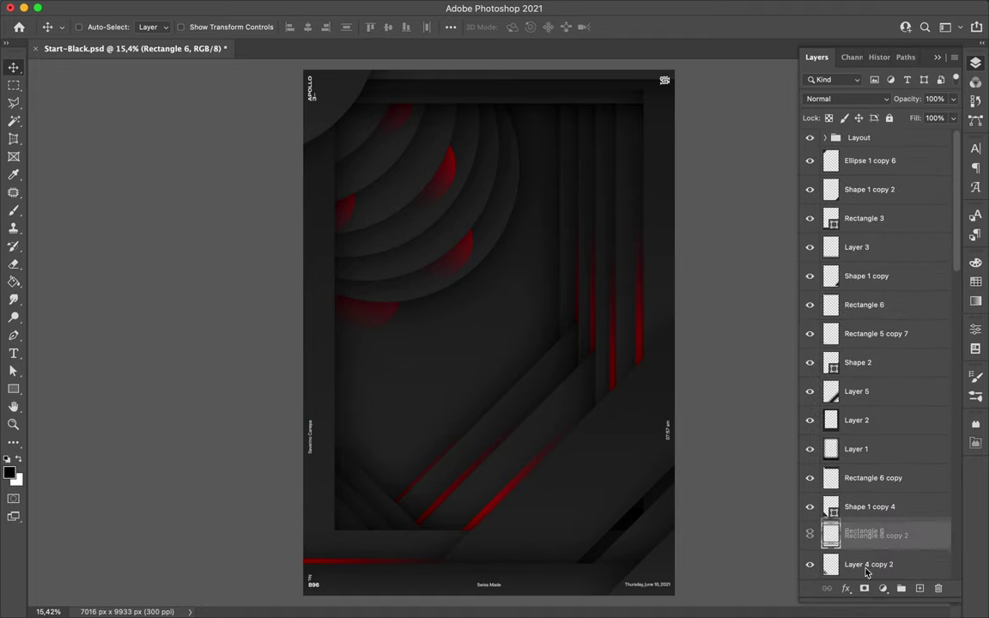
pyautogui.moveTo(562, 107); pyautogui.dragTo(560, 128)
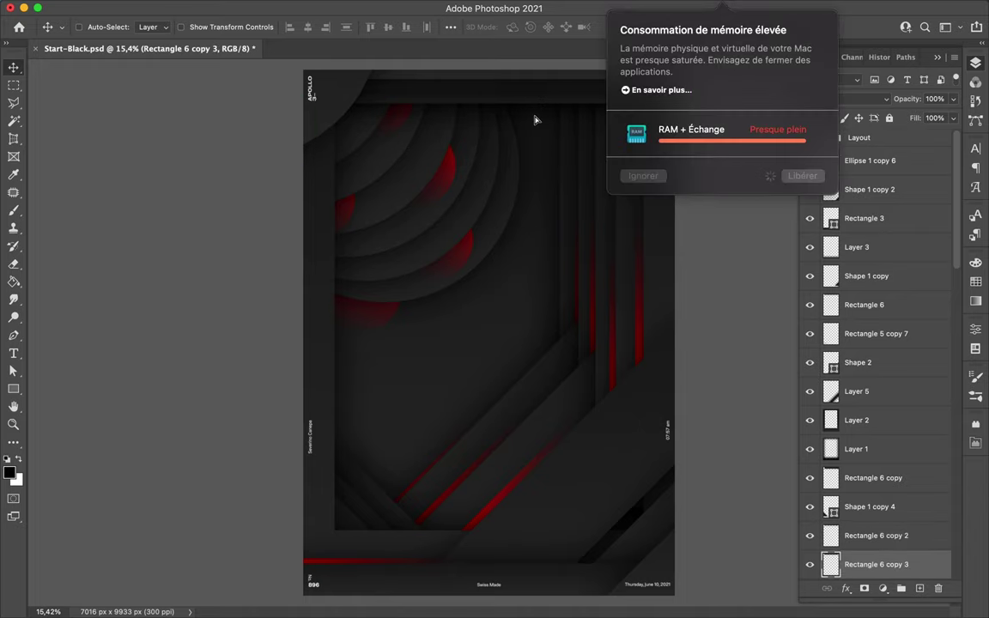
# Add a red diagonal stripe near the poster bottom and adjust its position and stacking.
pyautogui.moveTo(868, 321); pyautogui.dragTo(876, 230)
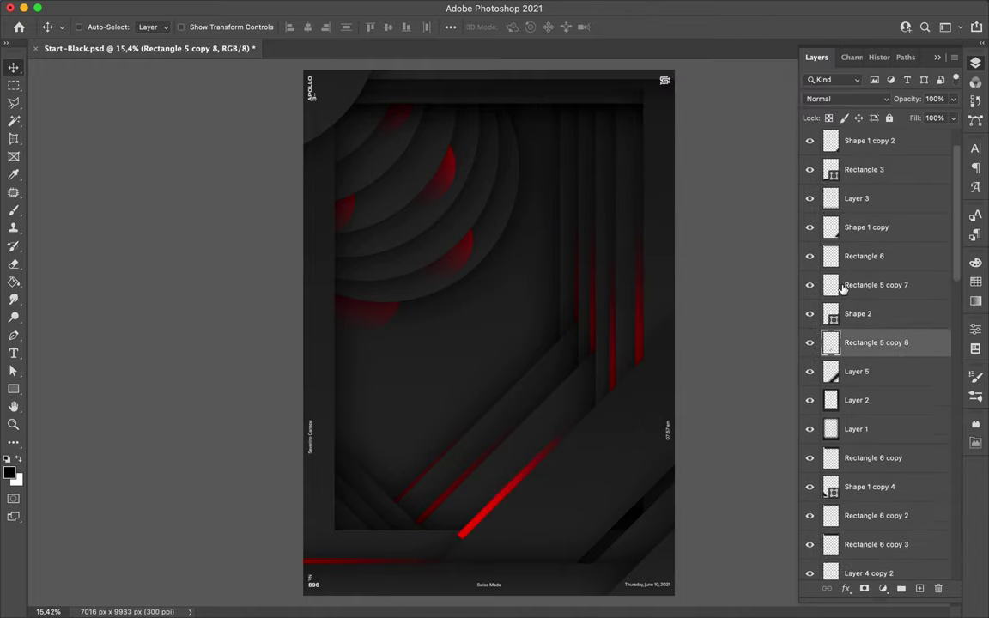
pyautogui.moveTo(486, 563); pyautogui.dragTo(582, 552)
pyautogui.moveTo(518, 527); pyautogui.dragTo(526, 536)
pyautogui.scroll(-3, 885, 463)
pyautogui.scroll(-5, 879, 364)
pyautogui.moveTo(878, 364); pyautogui.dragTo(874, 581)
pyautogui.moveTo(582, 117); pyautogui.dragTo(352, 141)
# Move the ellipse layers higher in the layer stacking order.
pyautogui.scroll(-3, 876, 429)
pyautogui.keyDown('shift'); pyautogui.click(876, 515); pyautogui.keyUp('shift')
pyautogui.moveTo(876, 515); pyautogui.dragTo(857, 251)
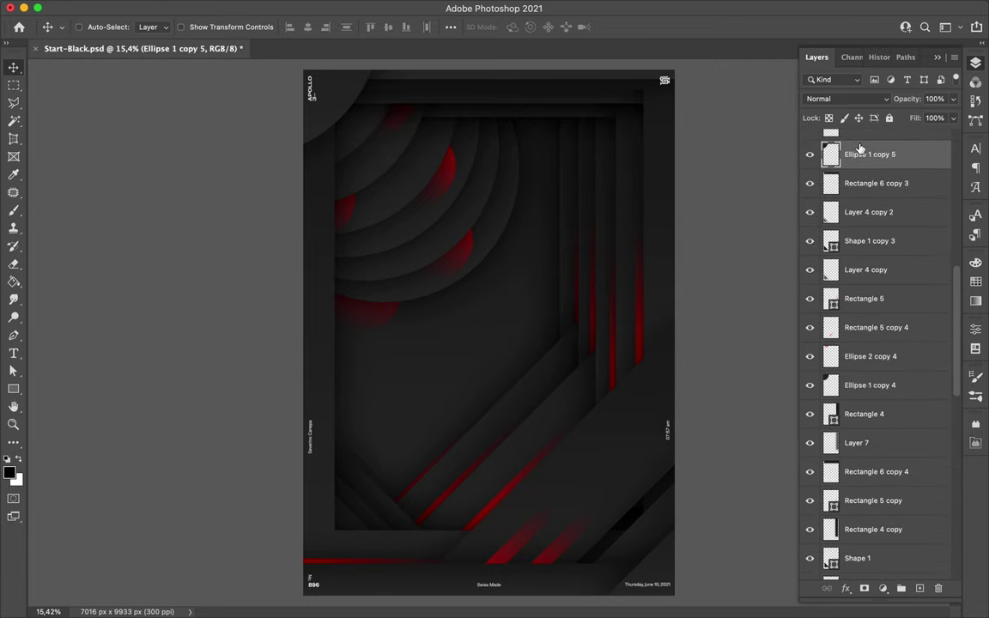
pyautogui.moveTo(867, 136)
pyautogui.mouseDown()
pyautogui.moveTo(855, 225)
pyautogui.moveTo(871, 532)
pyautogui.mouseUp()
pyautogui.scroll(-5, 855, 226)
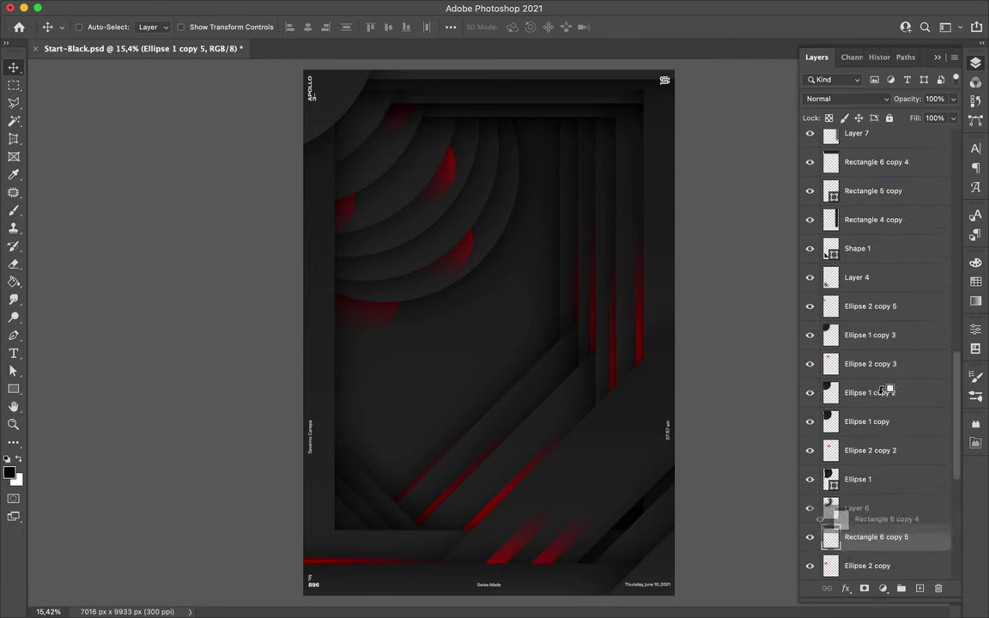
# Add Rectangle 6 band copies nested inward at the panel top, interleaved among the existing layers.
pyautogui.moveTo(587, 131); pyautogui.dragTo(582, 138)
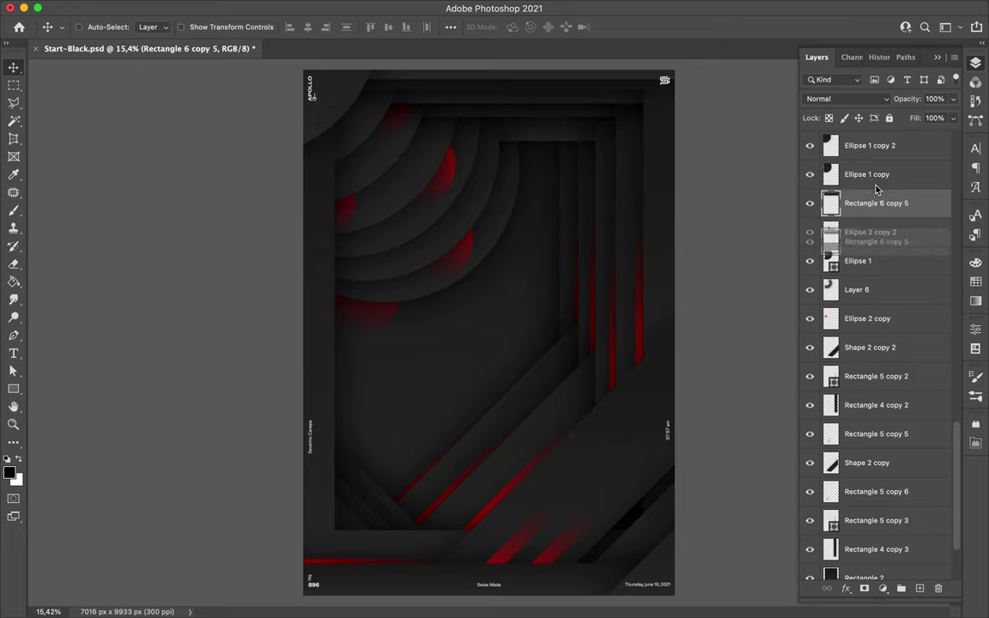
pyautogui.moveTo(867, 290); pyautogui.dragTo(872, 174)
pyautogui.moveTo(600, 159); pyautogui.dragTo(558, 132)
pyautogui.moveTo(876, 175); pyautogui.dragTo(876, 218)
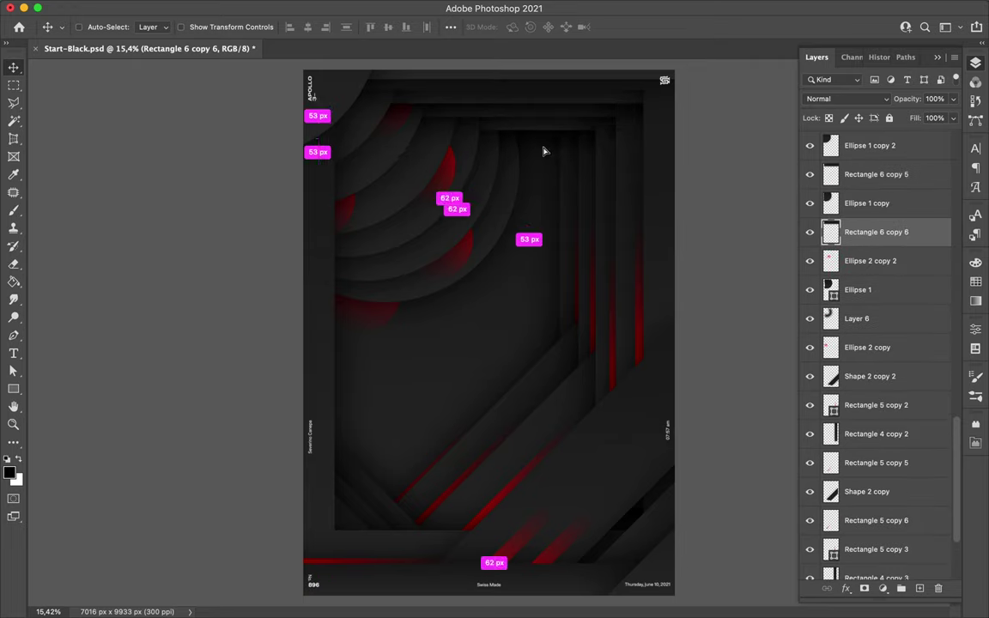
pyautogui.moveTo(543, 150); pyautogui.dragTo(549, 143)
pyautogui.moveTo(869, 388); pyautogui.dragTo(869, 392)
pyautogui.moveTo(549, 158); pyautogui.dragTo(557, 172)
pyautogui.moveTo(901, 467); pyautogui.dragTo(882, 411)
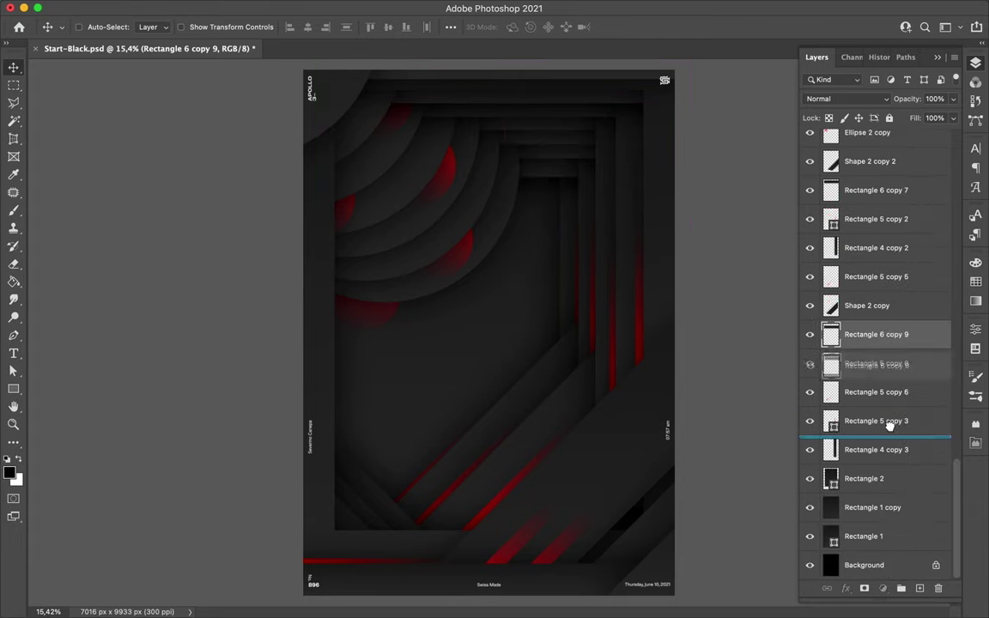
# Duplicate diagonal band Shape 2 copy 2 into place, stacked below Rectangle 5 copy 3.
pyautogui.click(870, 162)
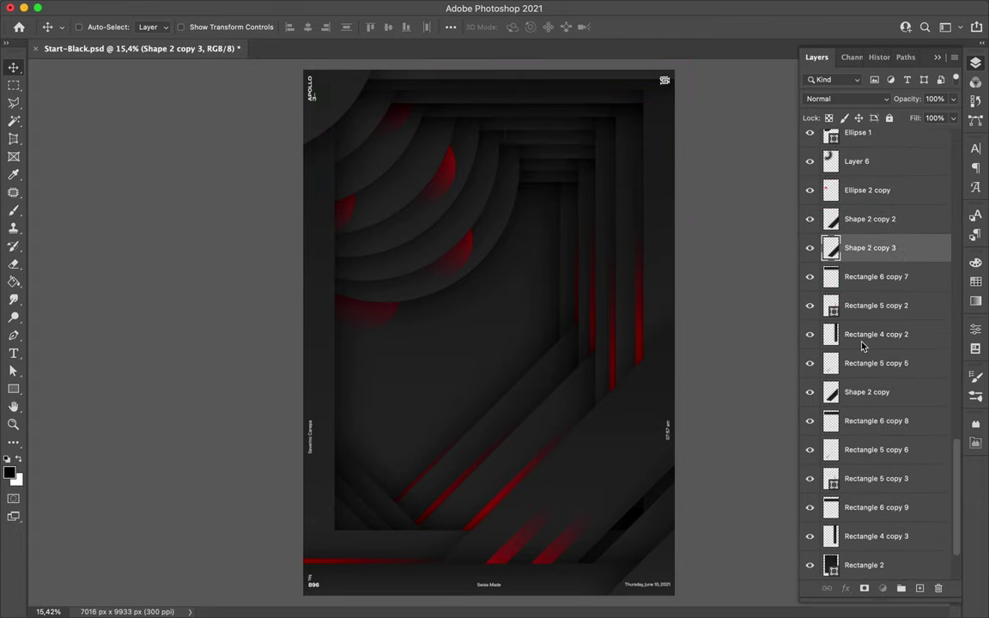
pyautogui.moveTo(832, 247); pyautogui.dragTo(858, 377)
pyautogui.moveTo(503, 396)
pyautogui.mouseDown()
pyautogui.moveTo(486, 389)
pyautogui.moveTo(457, 419)
pyautogui.mouseUp()
pyautogui.moveTo(863, 391); pyautogui.dragTo(824, 491)
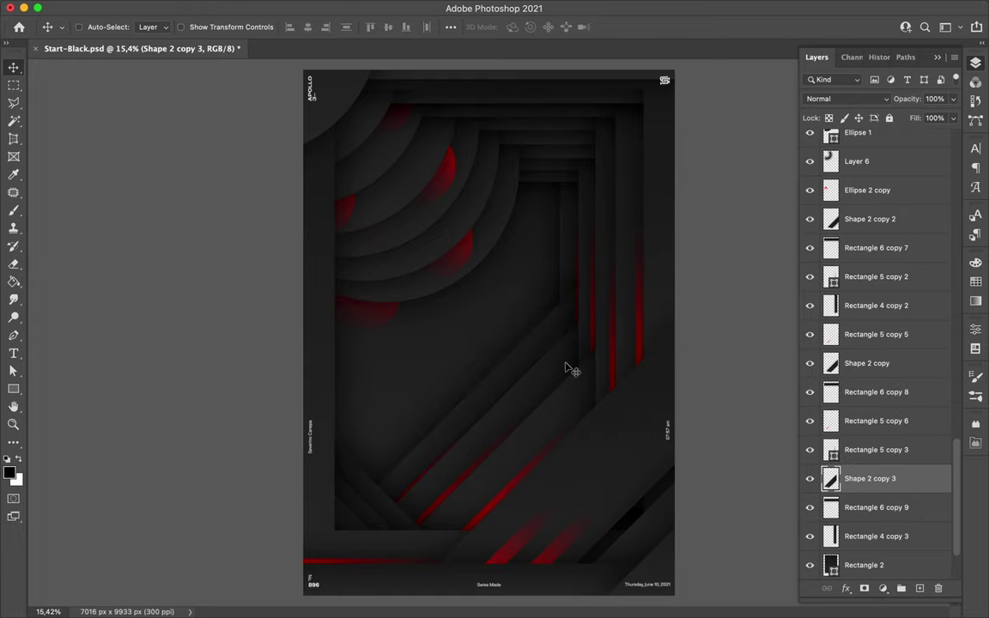
pyautogui.scroll(5, 568, 369)
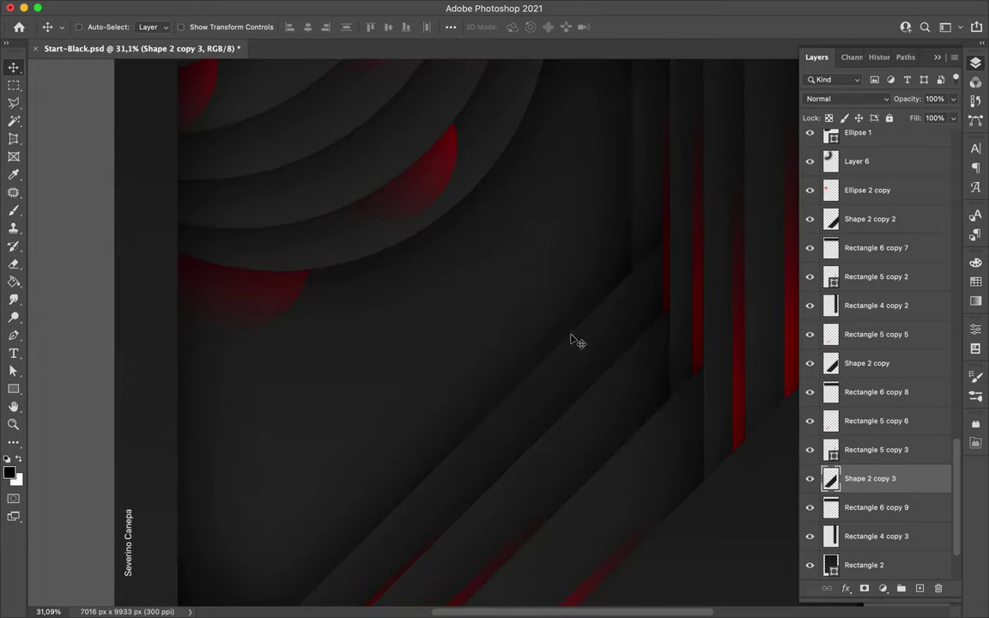